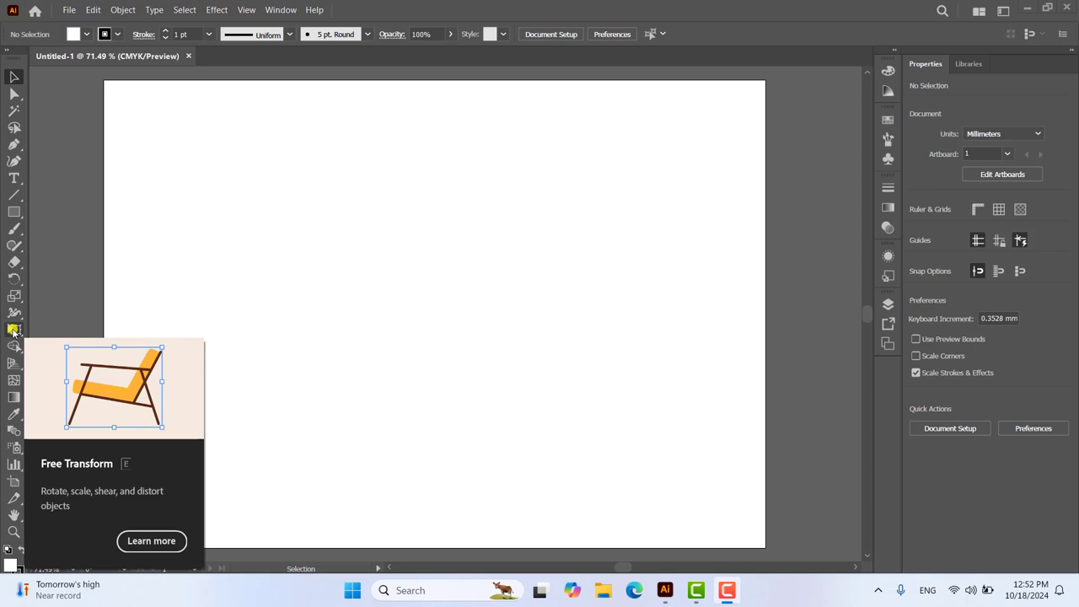
Reveal the Free Transform and Puppet Warp choices in the toolbar flyout.
{"action": "left_click_drag", "start_coordinate": [13, 330], "coordinate": [57, 351]}
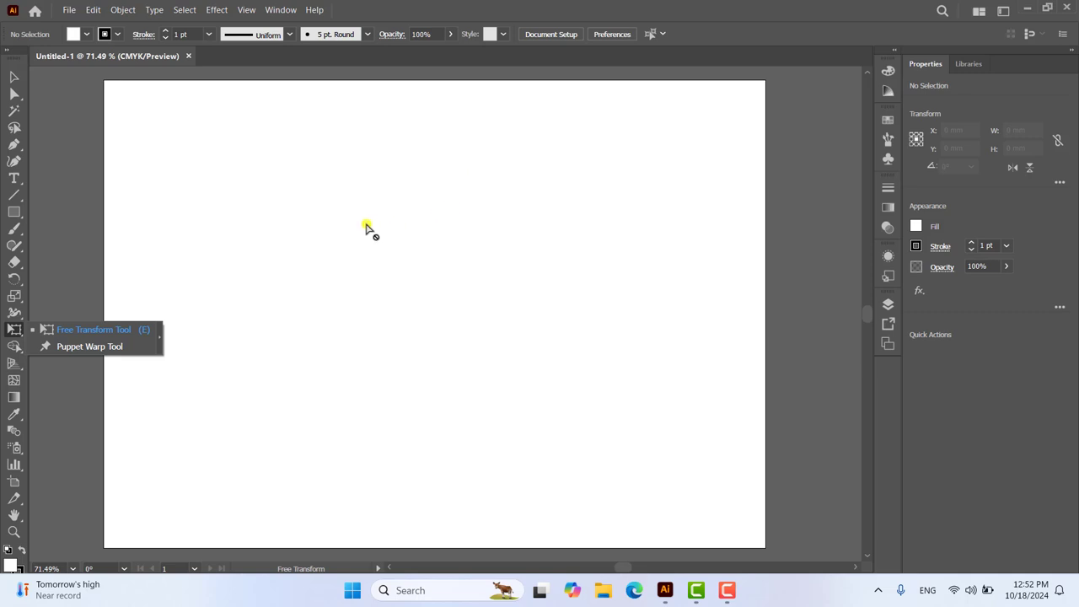
Draw a long thin rectangle across the upper artboard and nudge it into place.
{"action": "left_click", "coordinate": [236, 173]}
{"action": "left_click", "coordinate": [13, 212]}
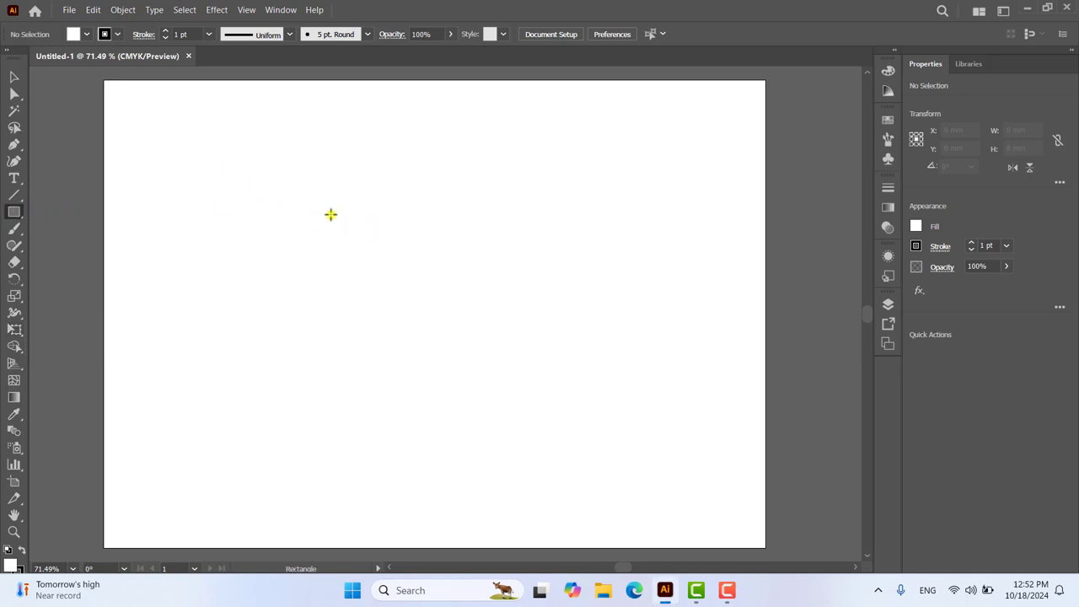
{"action": "left_click_drag", "start_coordinate": [229, 201], "coordinate": [662, 230]}
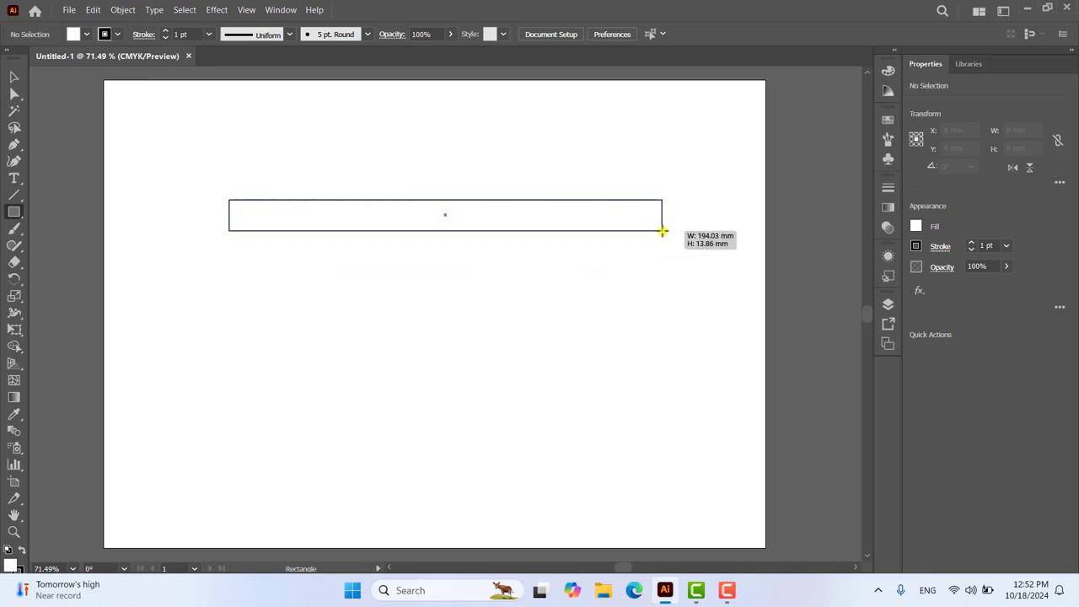
{"action": "left_click", "coordinate": [14, 77]}
{"action": "left_click", "coordinate": [425, 187]}
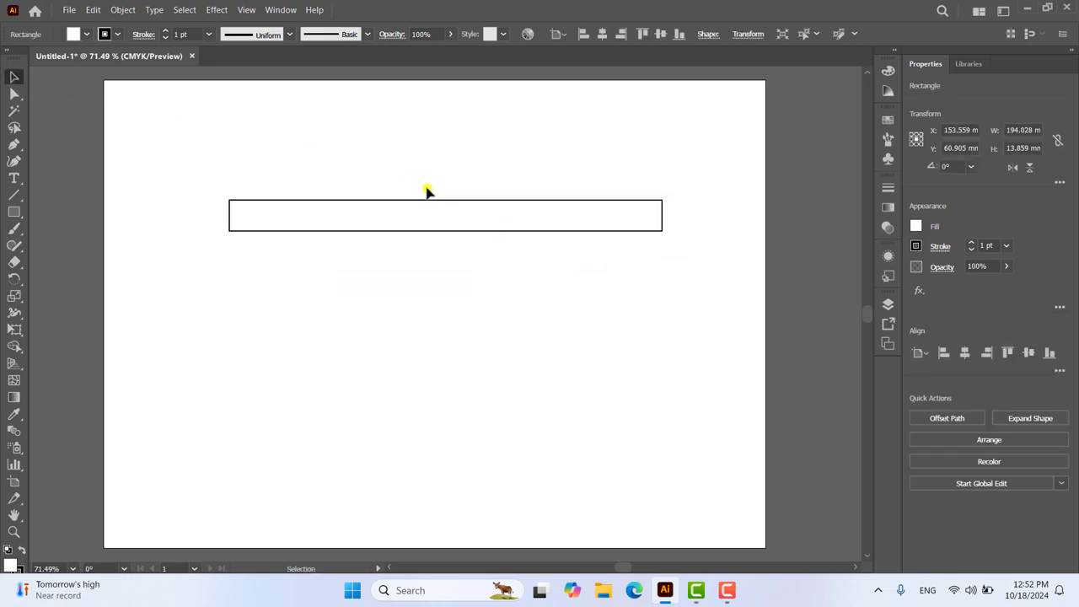
{"action": "left_click_drag", "start_coordinate": [463, 217], "coordinate": [459, 232]}
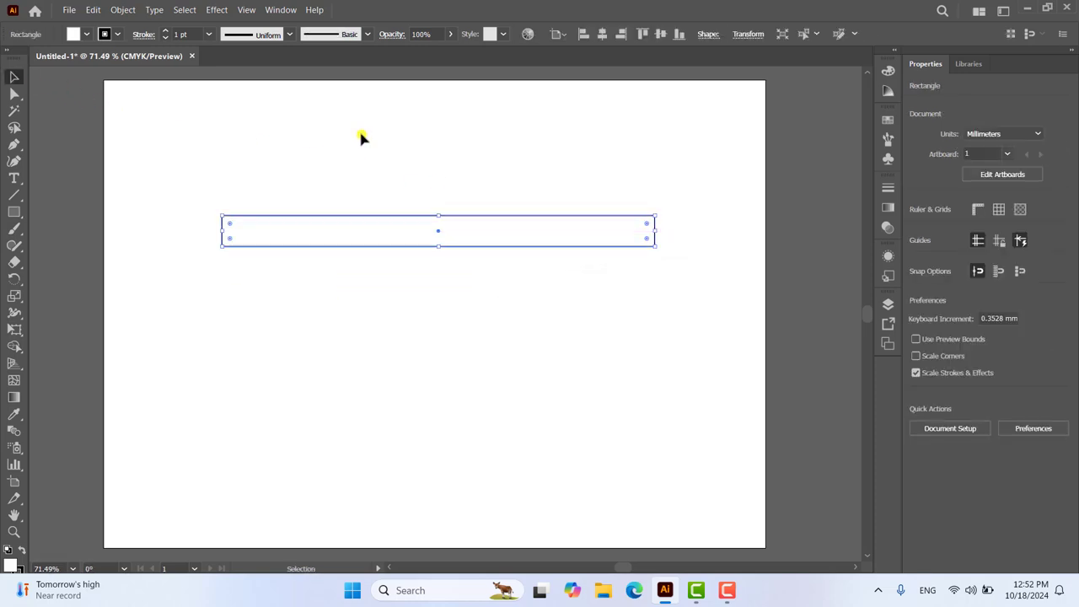
Fill the rectangle with CMYK Red and move it slightly down to Y 62.542 mm.
{"action": "left_click", "coordinate": [85, 33]}
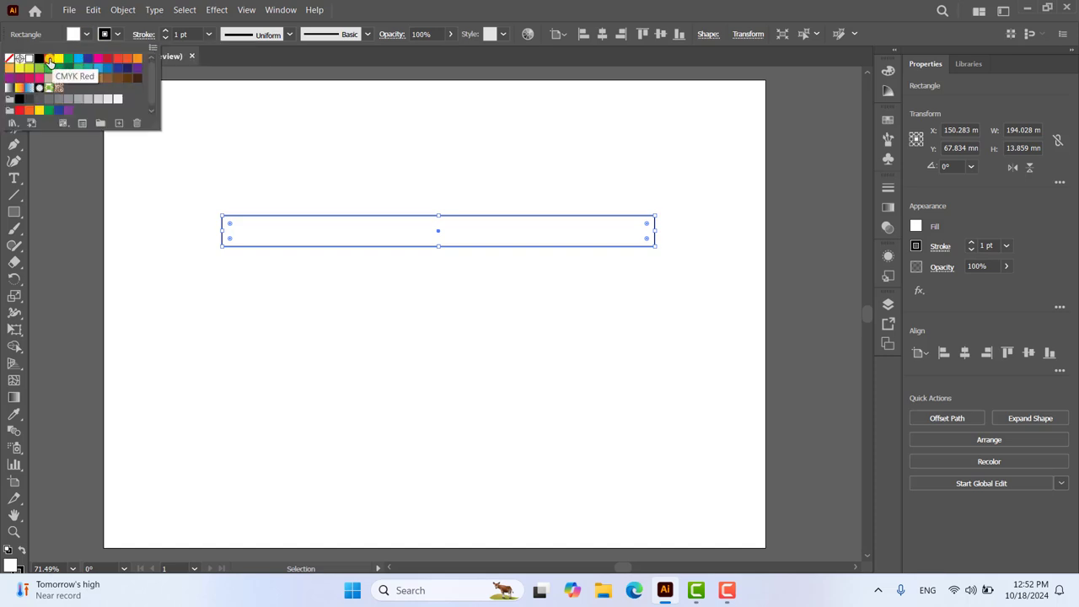
{"action": "left_click", "coordinate": [50, 59]}
{"action": "left_click", "coordinate": [371, 136]}
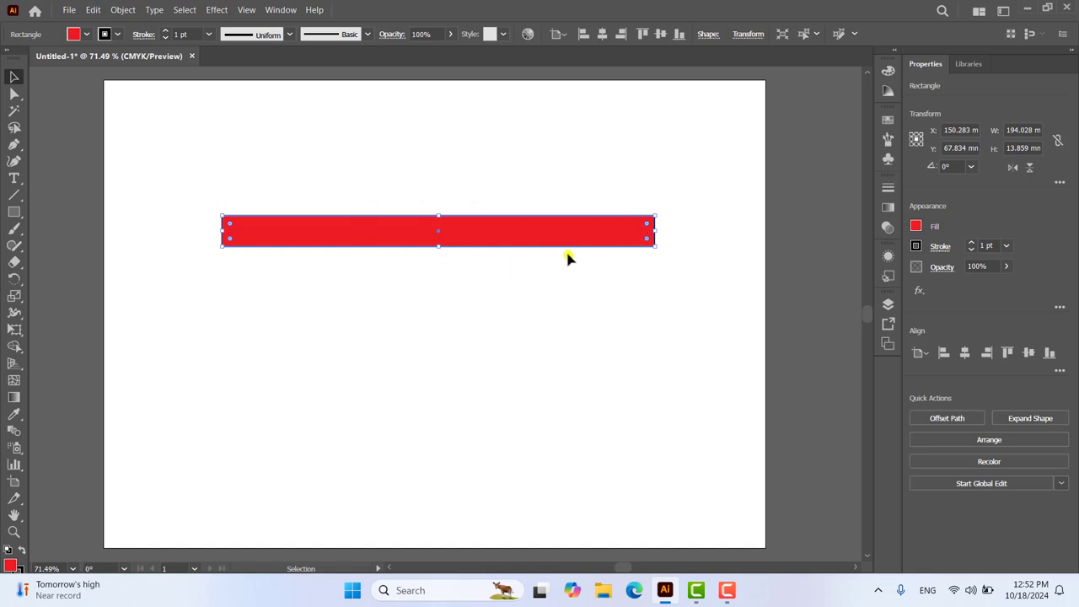
{"action": "mouse_move", "coordinate": [613, 235]}
{"action": "left_mouse_down"}
{"action": "mouse_move", "coordinate": [609, 306]}
{"action": "mouse_move", "coordinate": [612, 245]}
{"action": "mouse_move", "coordinate": [580, 229]}
{"action": "left_mouse_up"}
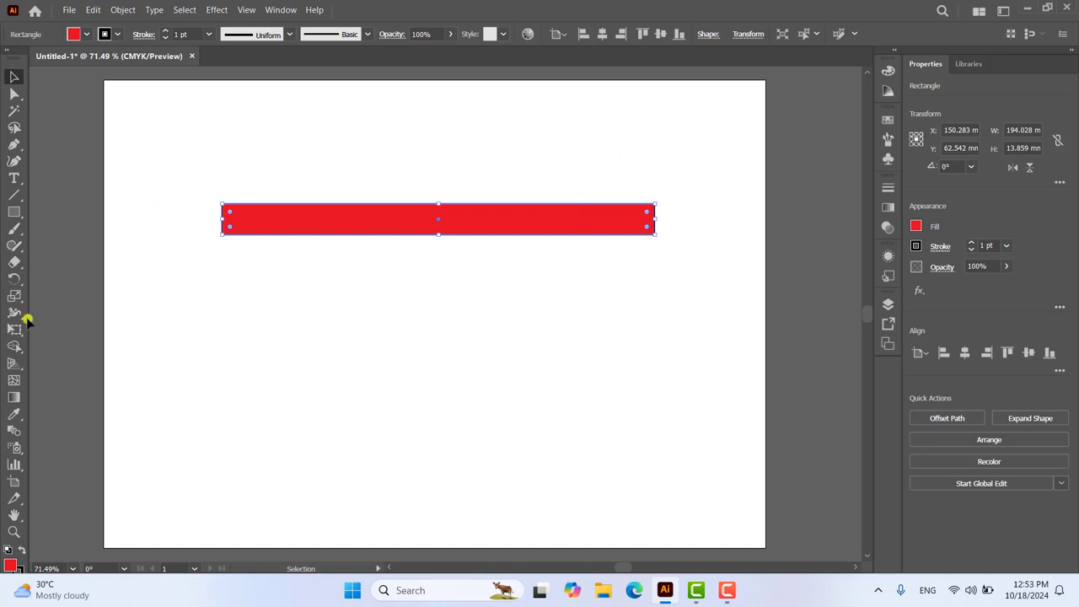
Puppet-warp the red bar, pinning its right end and bending it.
{"action": "left_click", "coordinate": [15, 329]}
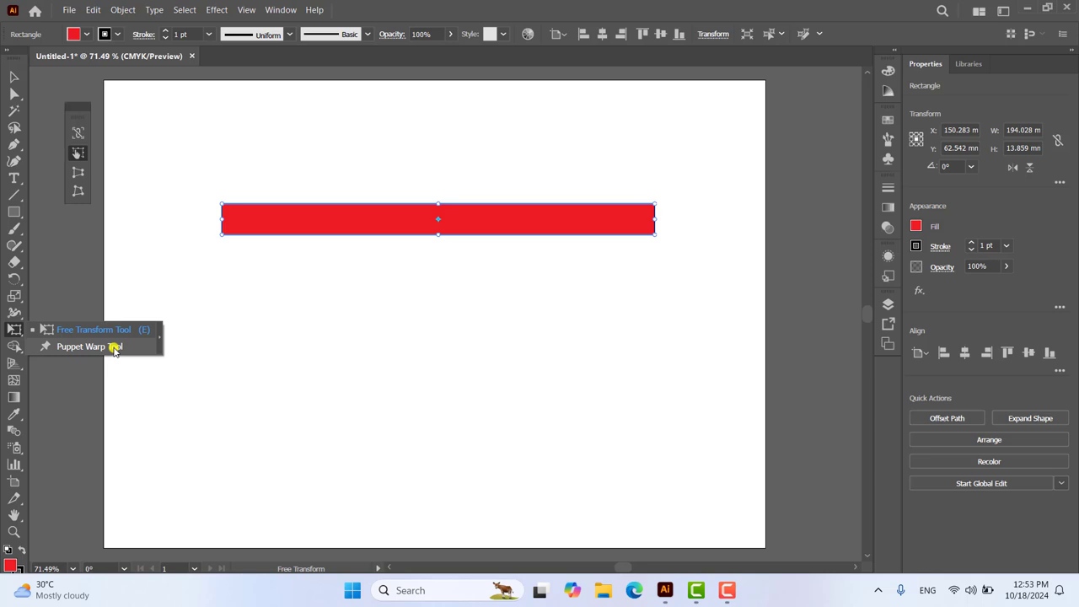
{"action": "left_click", "coordinate": [115, 347]}
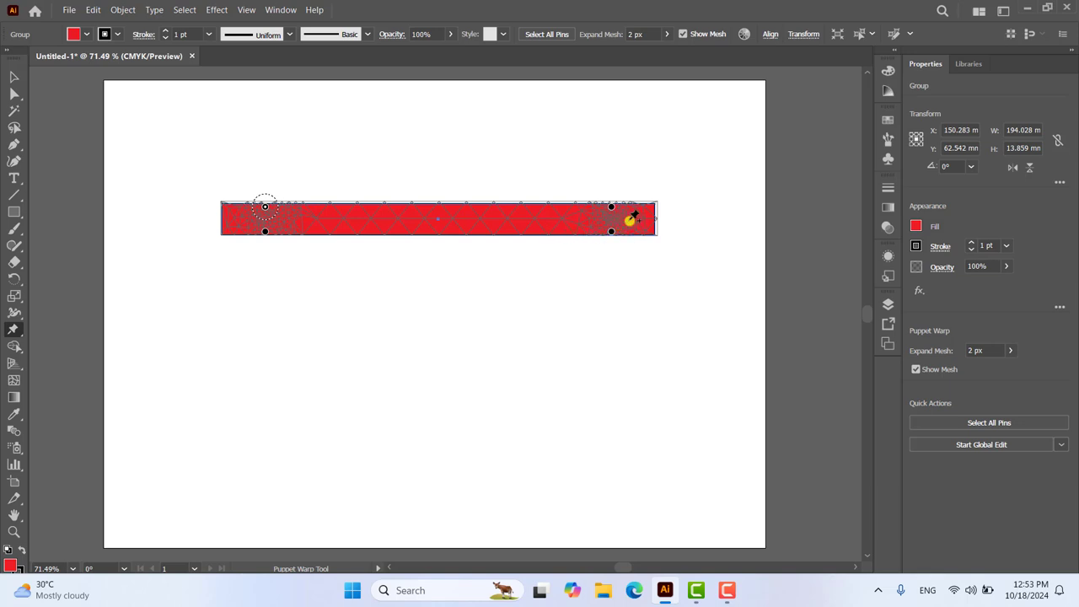
{"action": "left_click", "coordinate": [629, 219]}
{"action": "mouse_move", "coordinate": [629, 222]}
{"action": "left_mouse_down"}
{"action": "mouse_move", "coordinate": [576, 322]}
{"action": "mouse_move", "coordinate": [620, 171]}
{"action": "mouse_move", "coordinate": [650, 221]}
{"action": "left_mouse_up"}
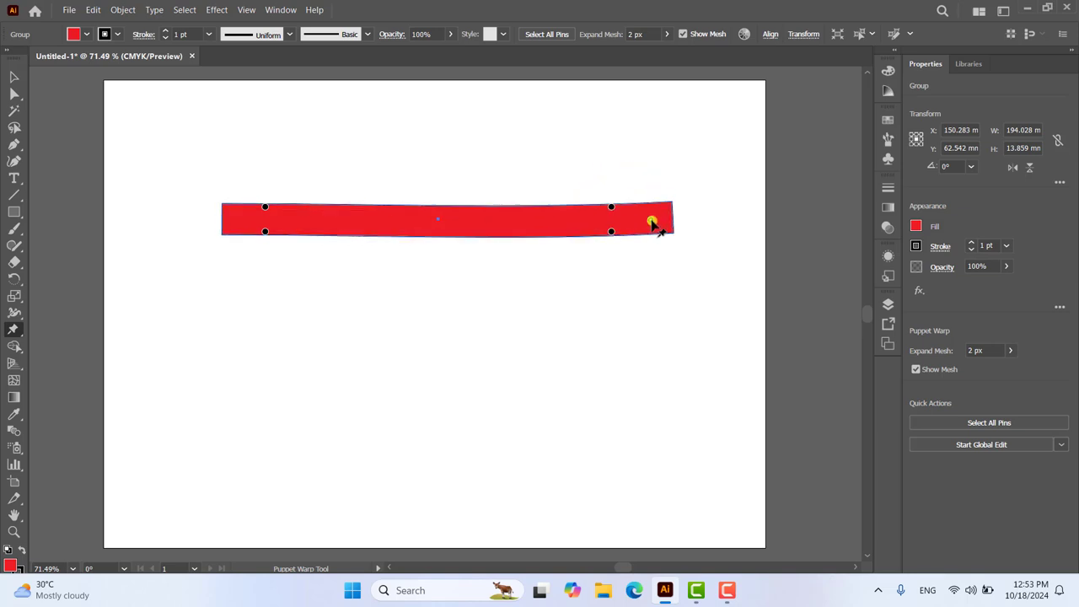
Pin the bar's centre, arch it up, then flatten and twist it into a gentle wave.
{"action": "left_click", "coordinate": [451, 220]}
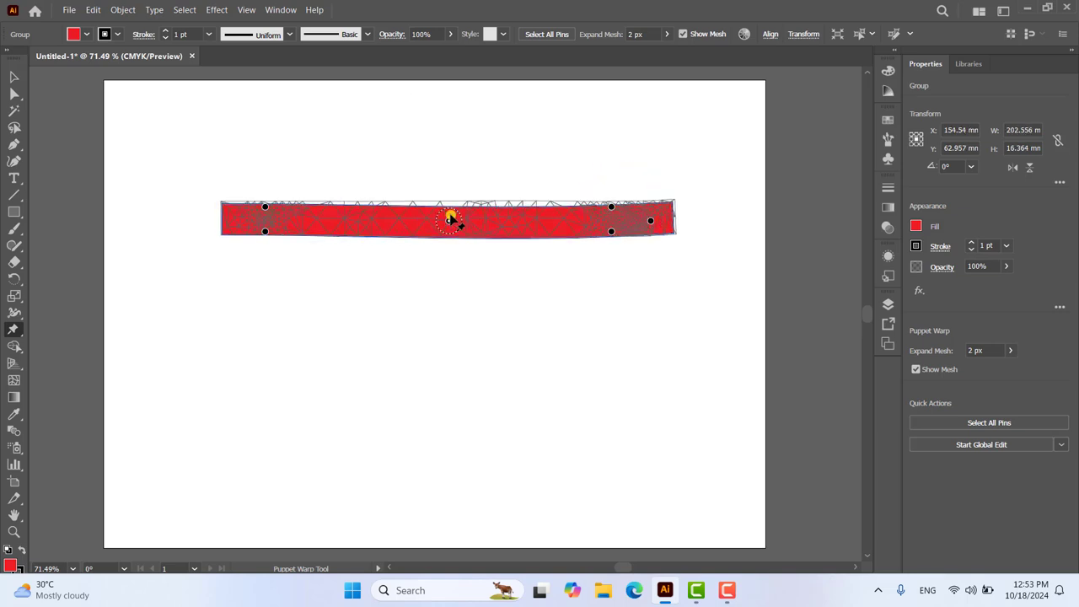
{"action": "left_click_drag", "start_coordinate": [450, 220], "coordinate": [451, 134]}
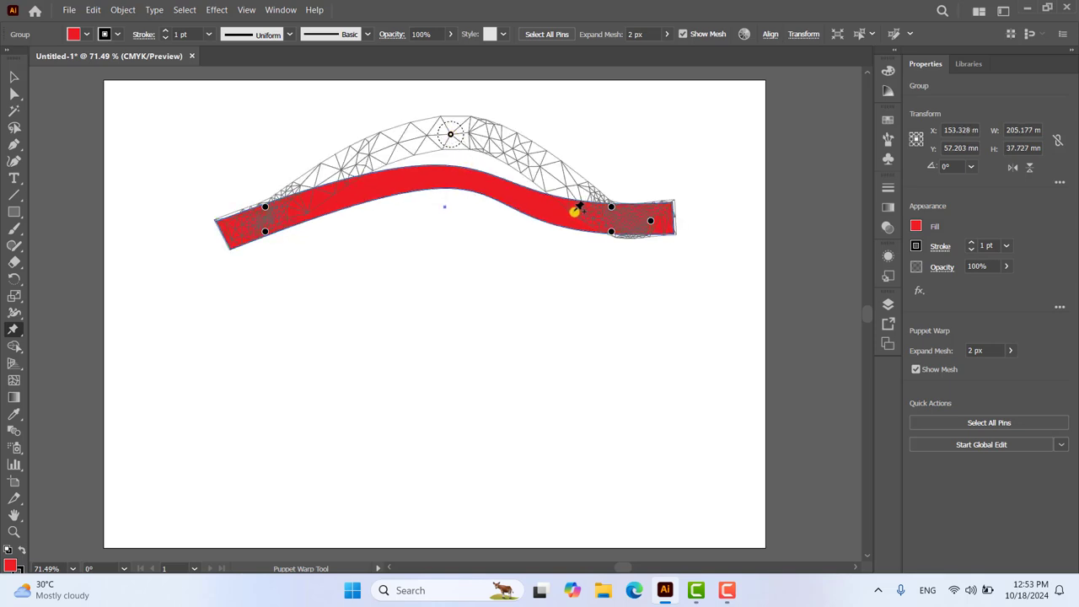
{"action": "mouse_move", "coordinate": [452, 135]}
{"action": "left_mouse_down"}
{"action": "mouse_move", "coordinate": [451, 221]}
{"action": "mouse_move", "coordinate": [456, 185]}
{"action": "left_mouse_up"}
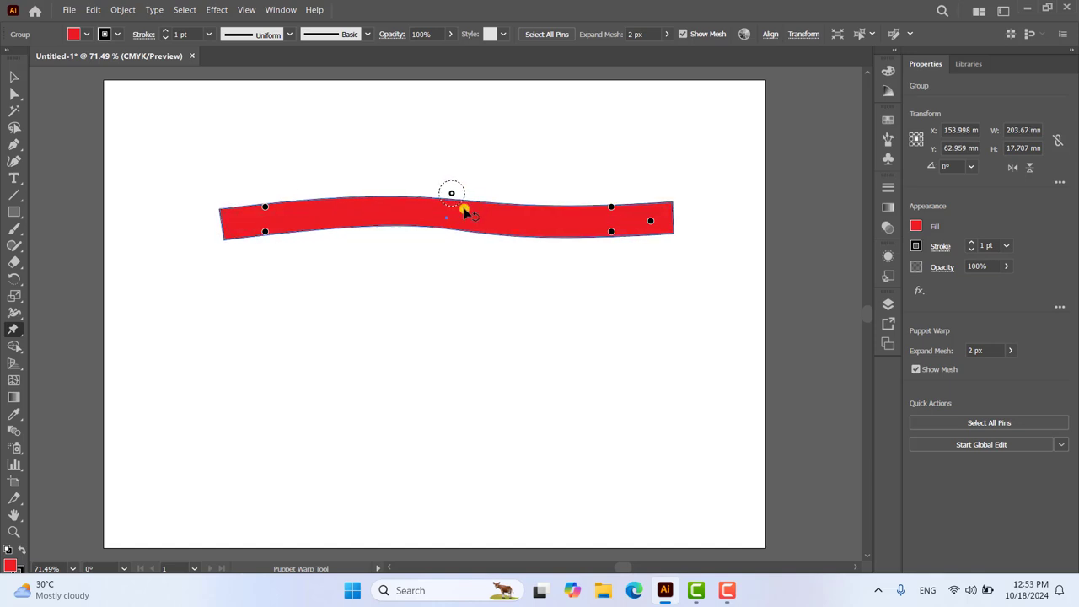
{"action": "left_click_drag", "start_coordinate": [435, 172], "coordinate": [474, 181]}
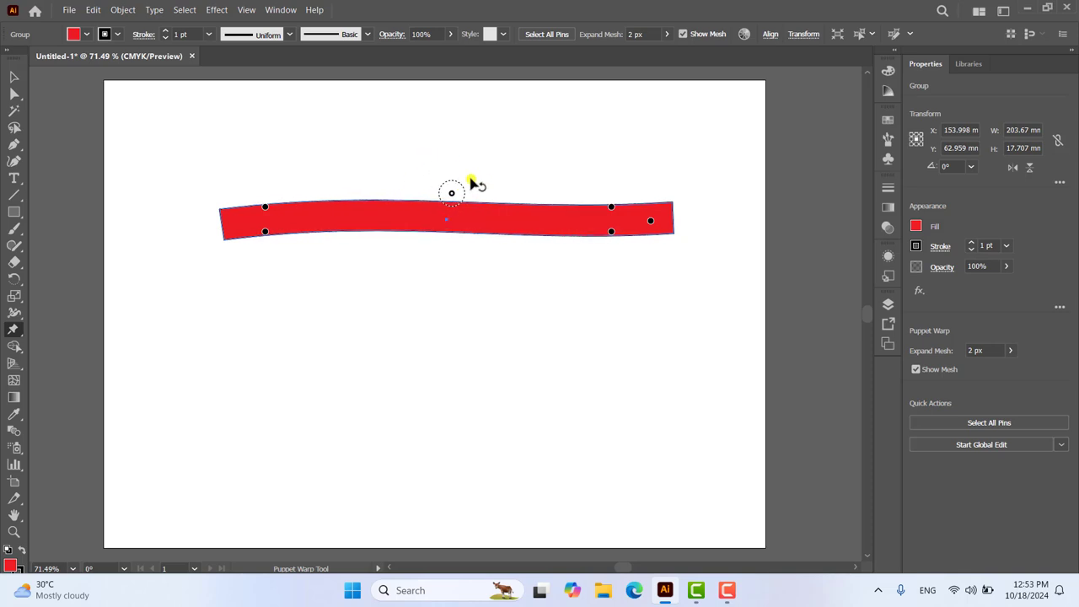
Move the wavy red band higher on the artboard, then delete it.
{"action": "left_click", "coordinate": [16, 77]}
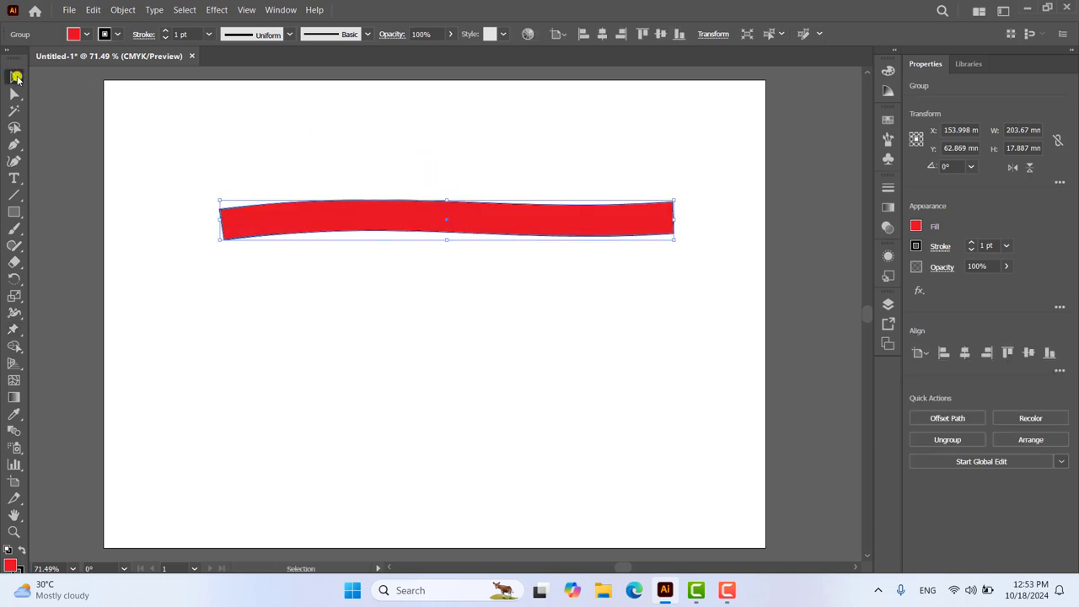
{"action": "left_click", "coordinate": [368, 276]}
{"action": "left_click_drag", "start_coordinate": [414, 218], "coordinate": [413, 177]}
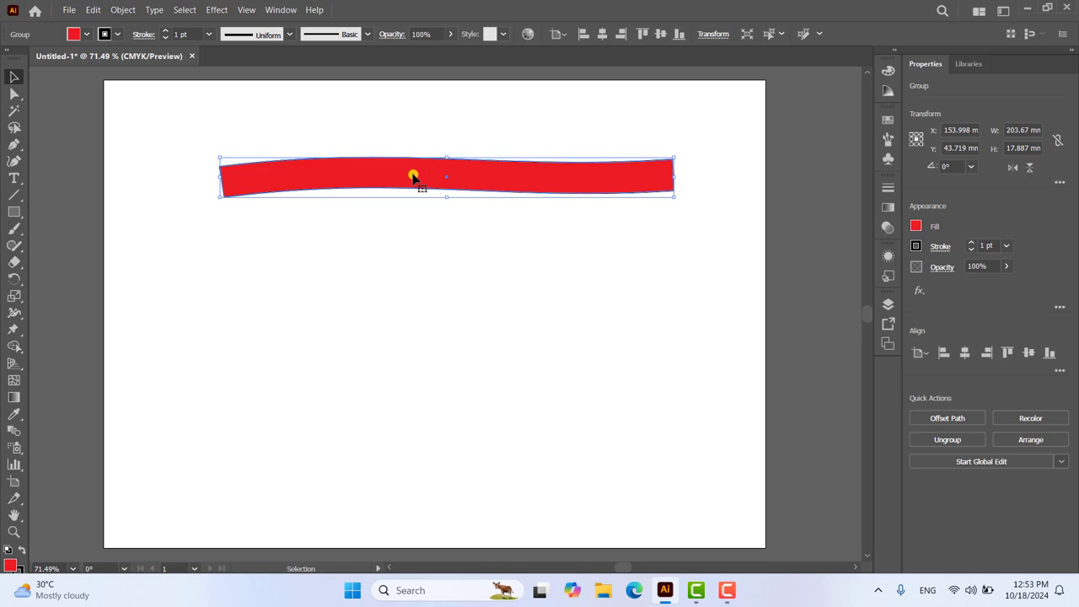
{"action": "key", "text": "Delete"}
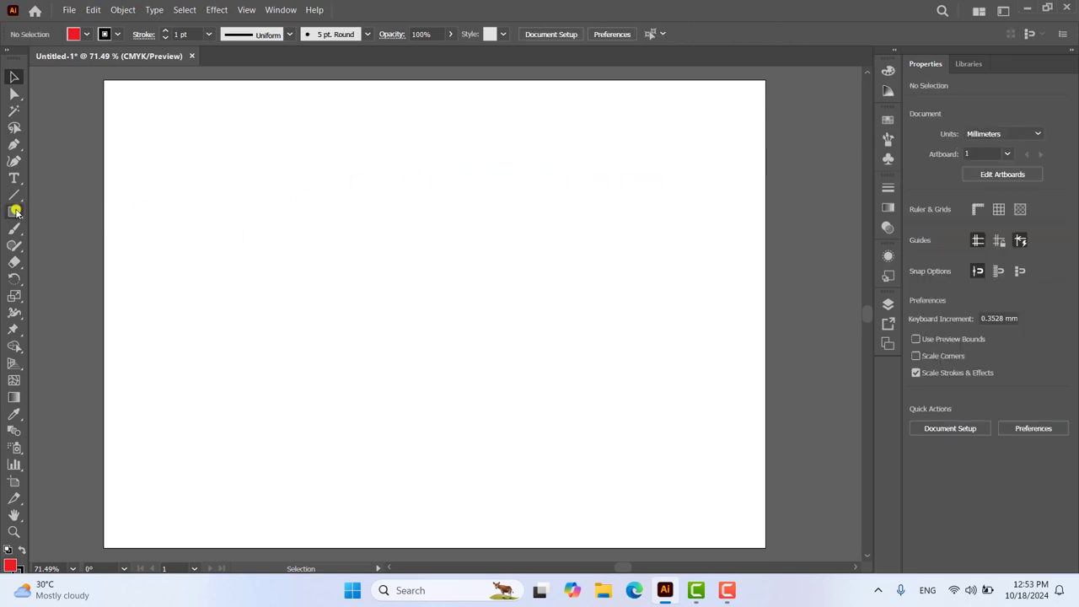
Draw a red star and move it toward the page centre.
{"action": "left_click", "coordinate": [13, 211]}
{"action": "left_click", "coordinate": [85, 278]}
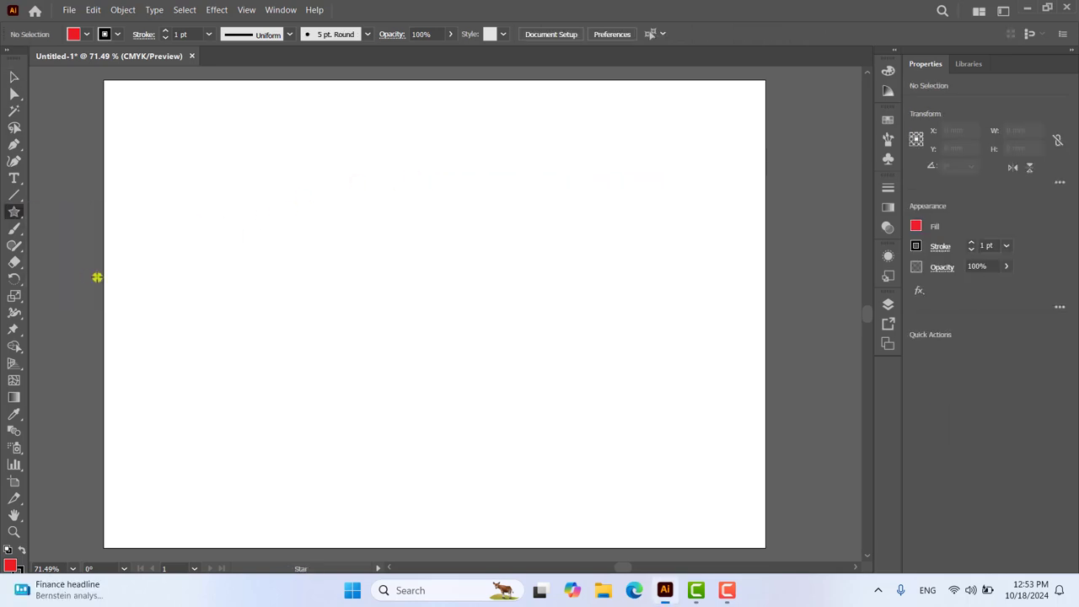
{"action": "left_click_drag", "start_coordinate": [296, 195], "coordinate": [338, 263]}
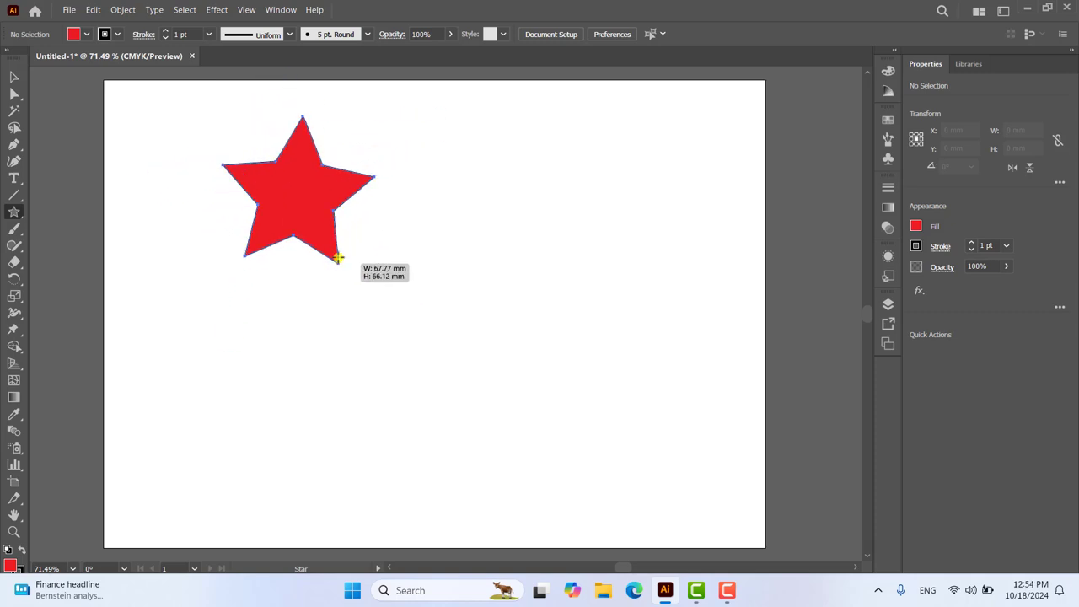
{"action": "left_click", "coordinate": [14, 76]}
{"action": "left_click_drag", "start_coordinate": [305, 175], "coordinate": [401, 248]}
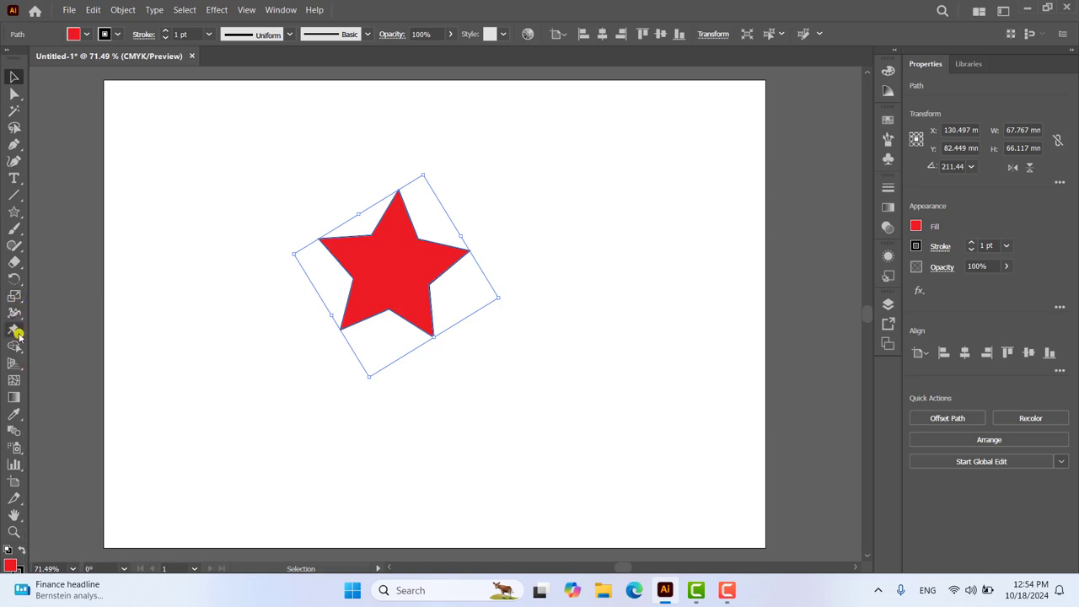
Puppet-warp the star, stretching its top point into a long arm and bending the left arm upward.
{"action": "left_click", "coordinate": [13, 331]}
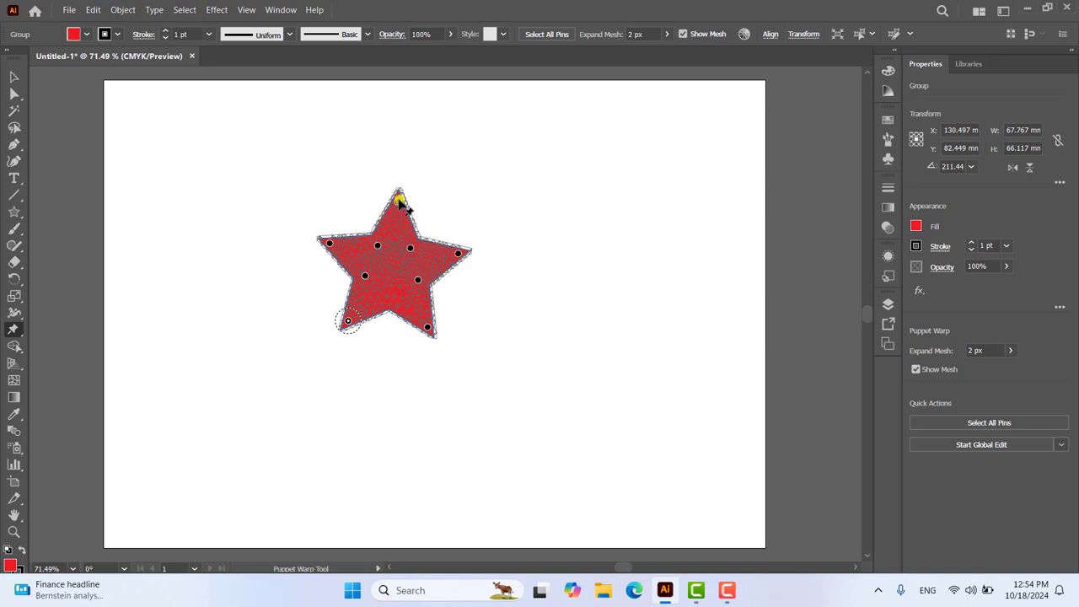
{"action": "mouse_move", "coordinate": [398, 201]}
{"action": "left_mouse_down"}
{"action": "mouse_move", "coordinate": [310, 164]}
{"action": "mouse_move", "coordinate": [422, 137]}
{"action": "left_mouse_up"}
{"action": "left_click_drag", "start_coordinate": [329, 246], "coordinate": [273, 217]}
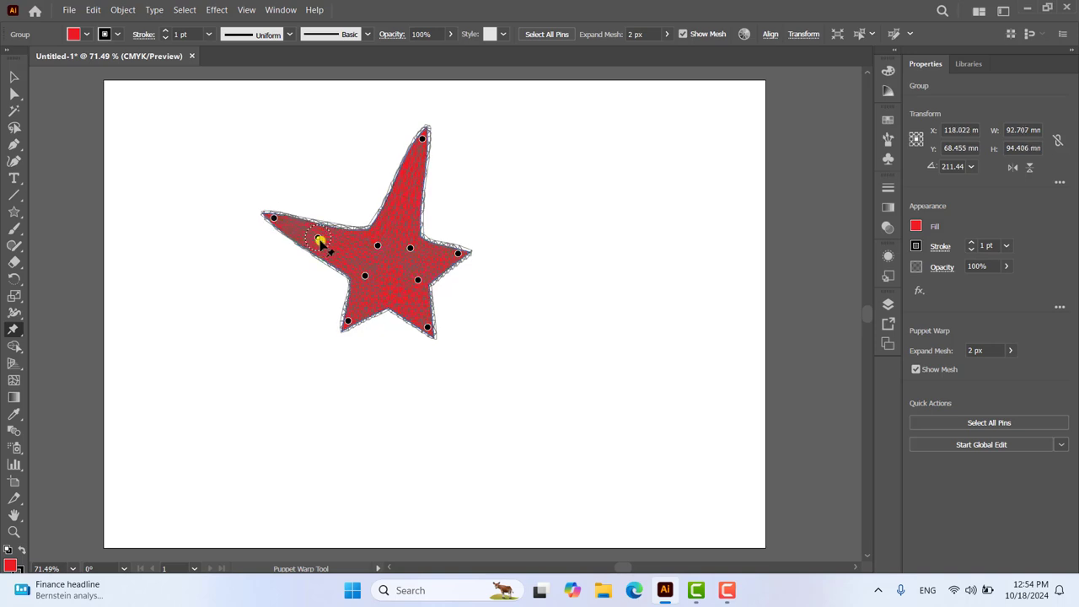
{"action": "mouse_move", "coordinate": [321, 236]}
{"action": "left_mouse_down"}
{"action": "mouse_move", "coordinate": [334, 199]}
{"action": "mouse_move", "coordinate": [296, 272]}
{"action": "mouse_move", "coordinate": [321, 257]}
{"action": "mouse_move", "coordinate": [332, 211]}
{"action": "left_mouse_up"}
Stretch the star's right arm up and out, pull its bottom-left leg down, then reselect it.
{"action": "left_click", "coordinate": [458, 253]}
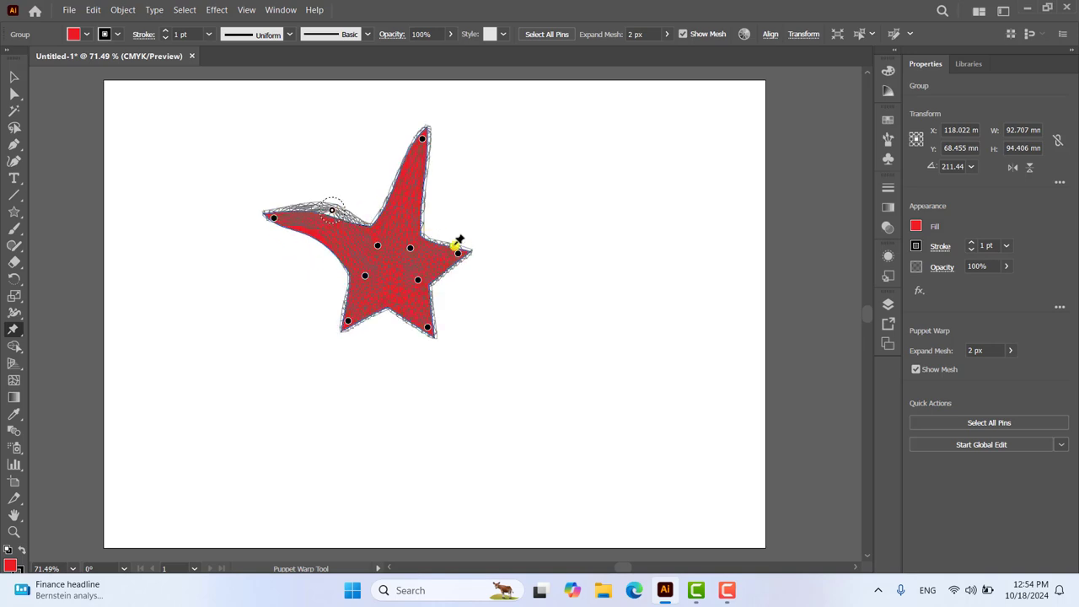
{"action": "left_click_drag", "start_coordinate": [457, 253], "coordinate": [506, 205]}
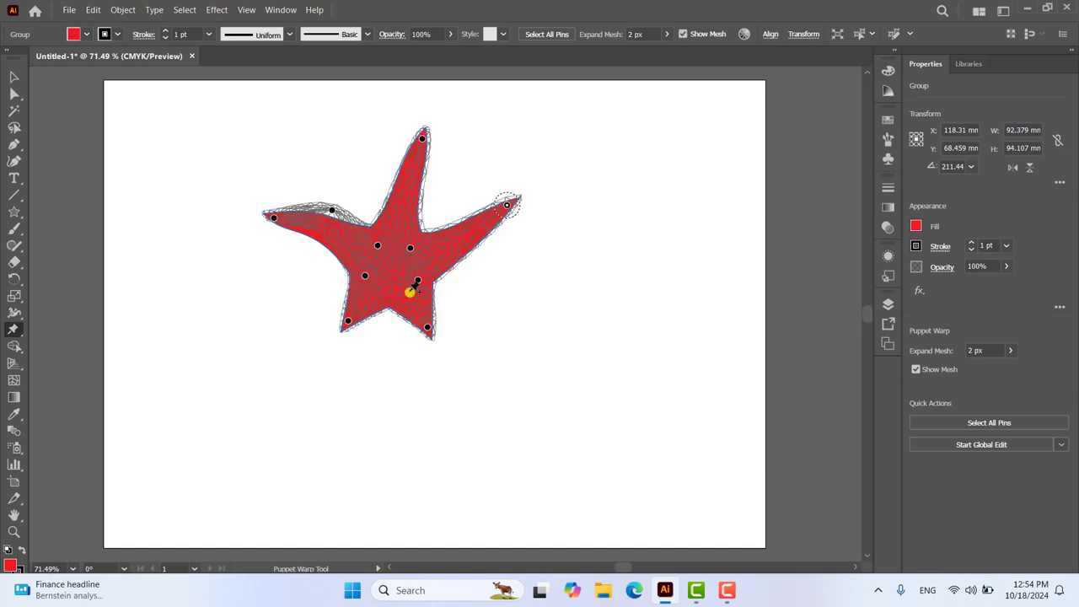
{"action": "left_click", "coordinate": [348, 321]}
{"action": "left_click_drag", "start_coordinate": [343, 335], "coordinate": [321, 359]}
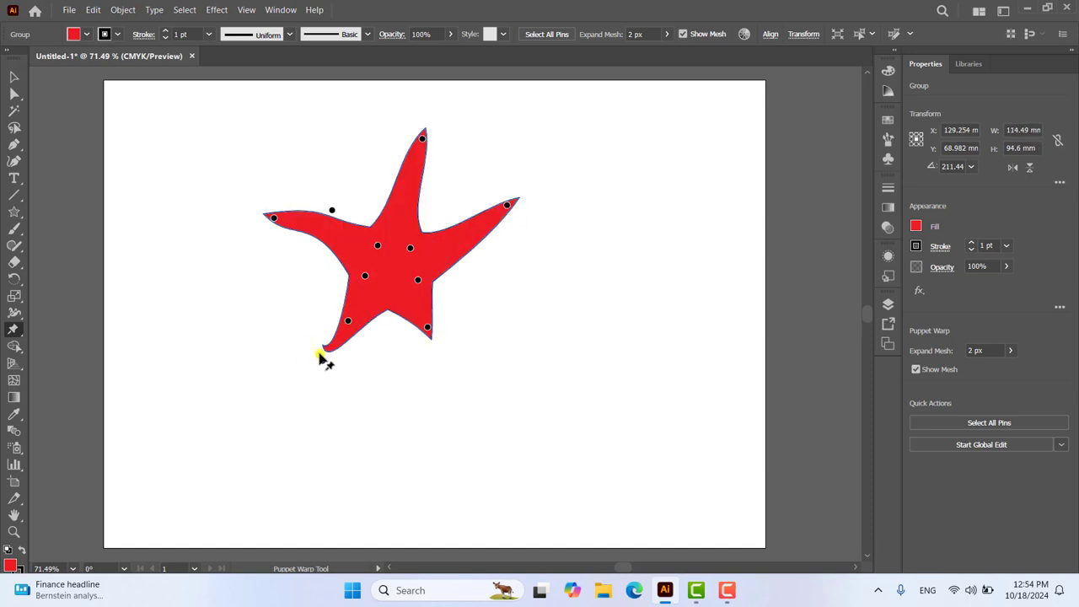
{"action": "left_click", "coordinate": [12, 79]}
{"action": "left_click", "coordinate": [506, 240]}
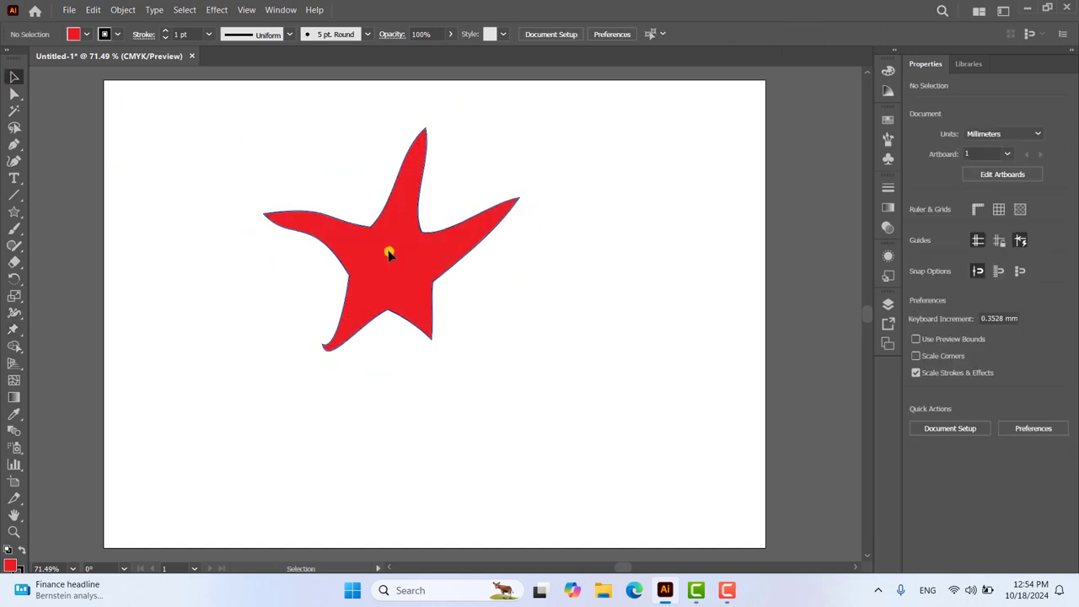
{"action": "left_click", "coordinate": [385, 248]}
Delete the star and draw a tall red body rectangle with rounded corners.
{"action": "key", "text": "Delete"}
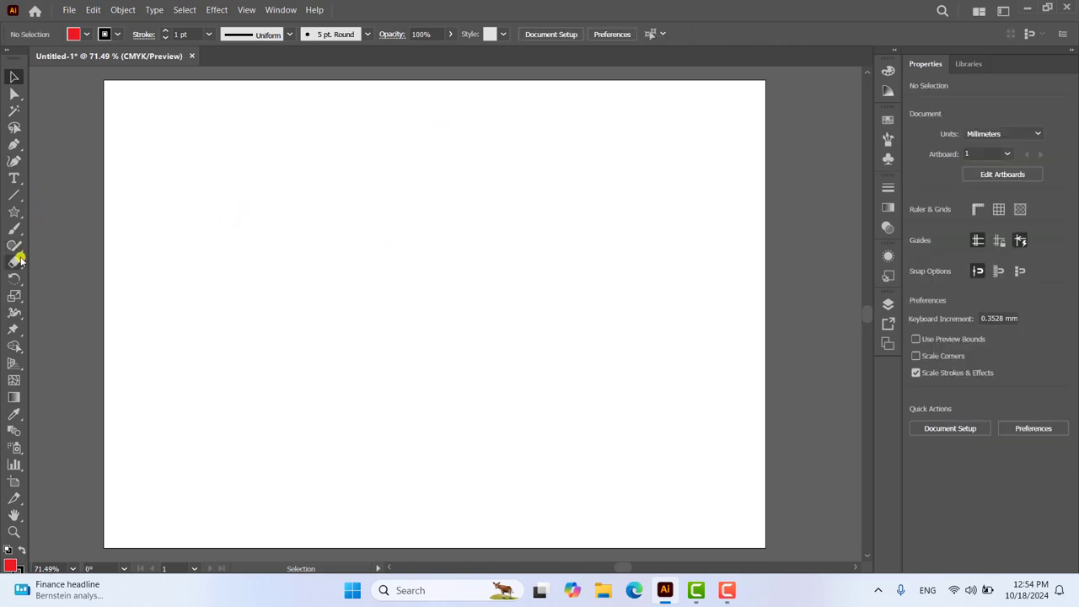
{"action": "left_click", "coordinate": [14, 212]}
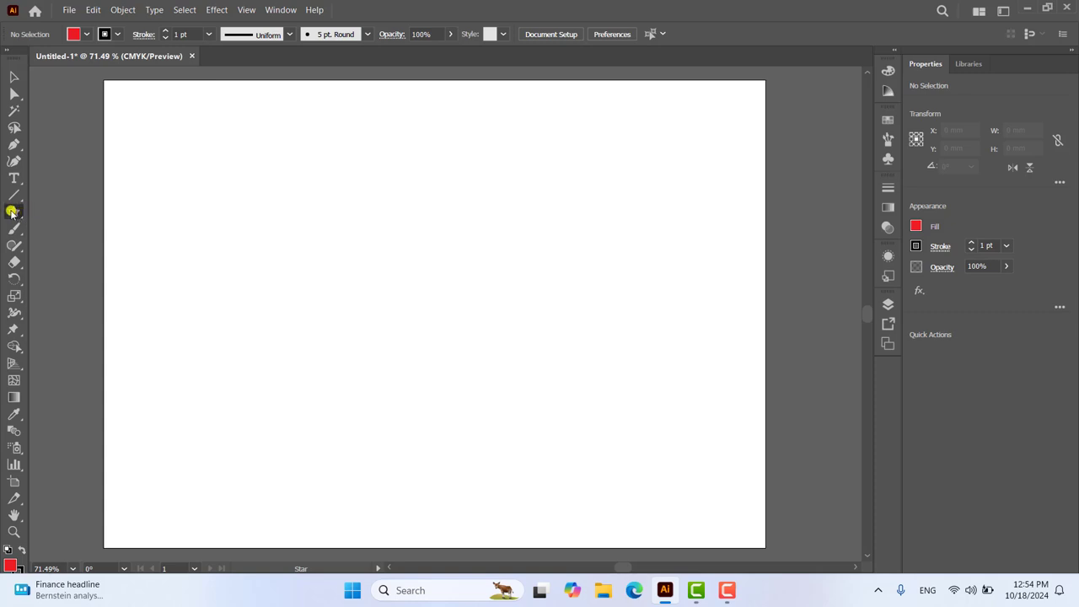
{"action": "left_click_drag", "start_coordinate": [11, 213], "coordinate": [70, 212]}
{"action": "left_click_drag", "start_coordinate": [318, 242], "coordinate": [435, 425]}
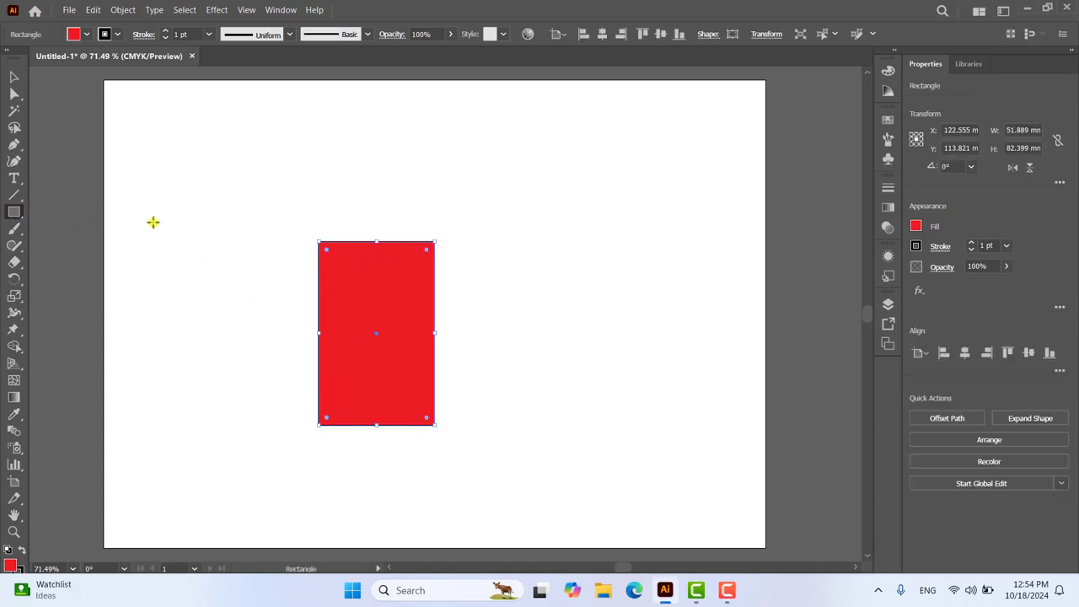
{"action": "left_click", "coordinate": [15, 77]}
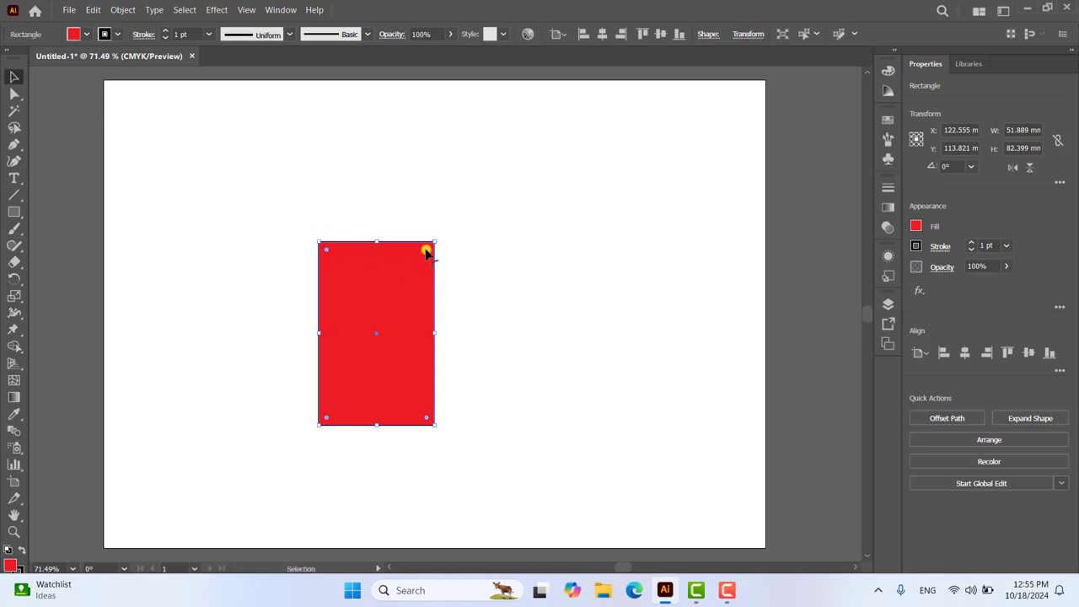
{"action": "mouse_move", "coordinate": [426, 249]}
{"action": "left_mouse_down"}
{"action": "mouse_move", "coordinate": [393, 284]}
{"action": "mouse_move", "coordinate": [414, 228]}
{"action": "left_mouse_up"}
Draw an oval head and place it on top of the body.
{"action": "left_click_drag", "start_coordinate": [8, 211], "coordinate": [79, 245]}
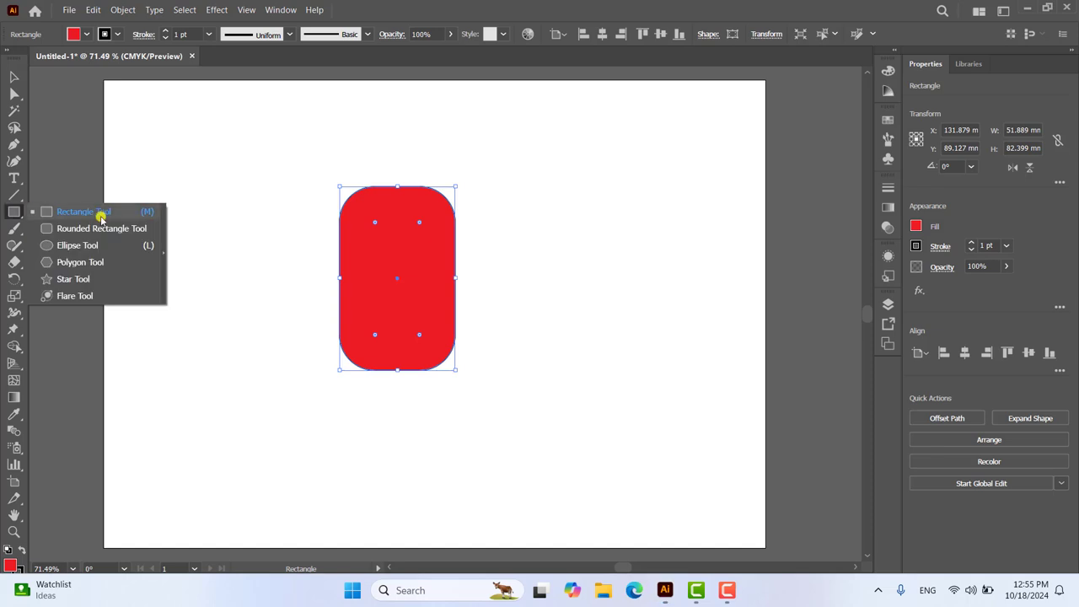
{"action": "left_click_drag", "start_coordinate": [385, 129], "coordinate": [454, 184]}
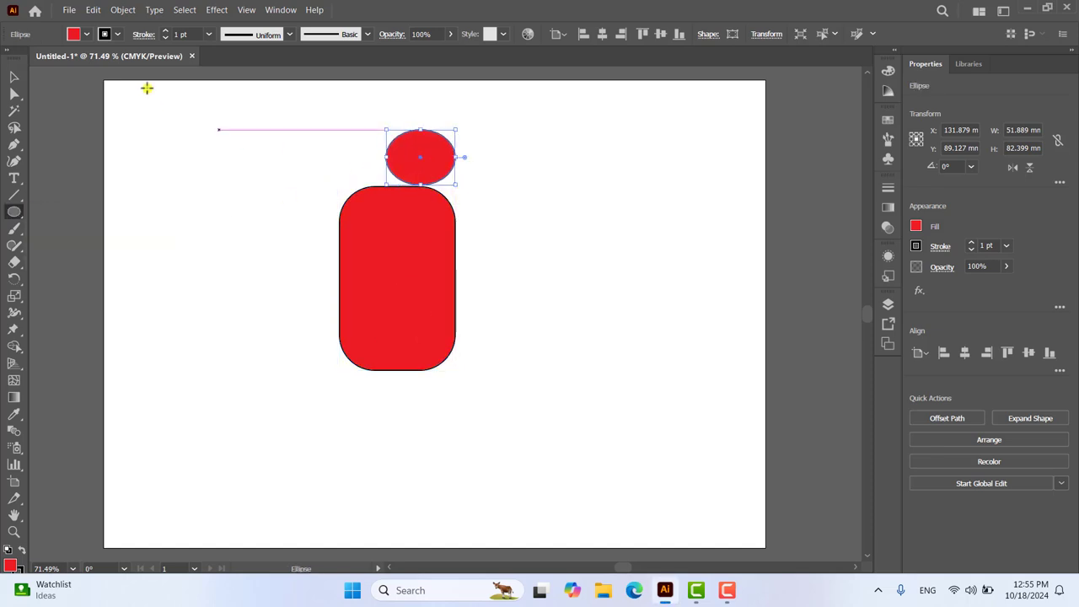
{"action": "left_click", "coordinate": [14, 76]}
{"action": "left_click", "coordinate": [547, 193]}
{"action": "left_click_drag", "start_coordinate": [451, 168], "coordinate": [398, 173]}
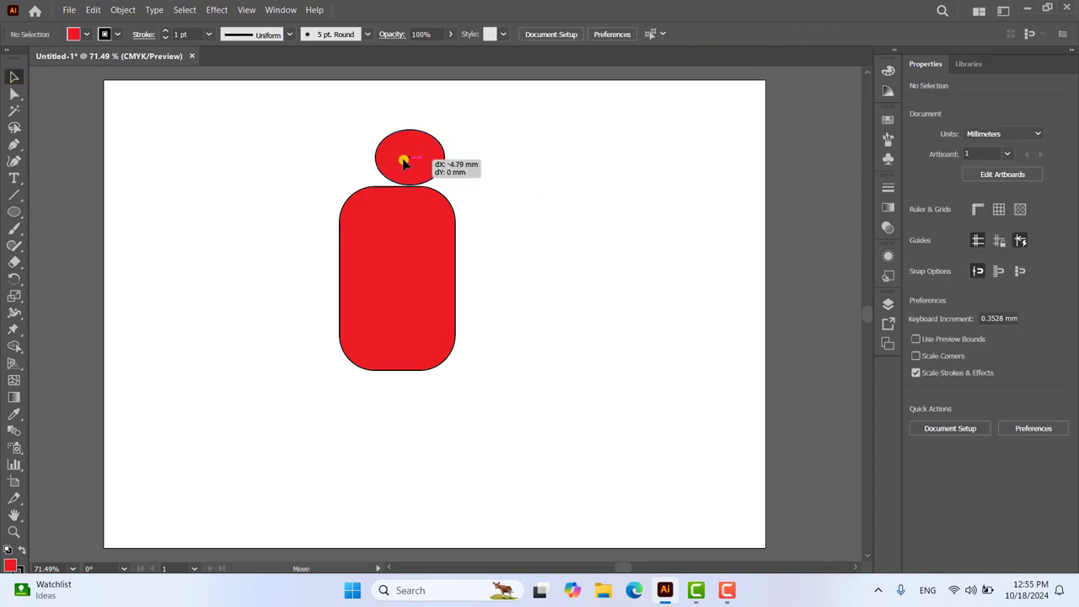
{"action": "left_click", "coordinate": [525, 197]}
Draw a thin arm rectangle and tilt it diagonally against the body's left side.
{"action": "left_click", "coordinate": [13, 212]}
{"action": "right_click", "coordinate": [13, 212]}
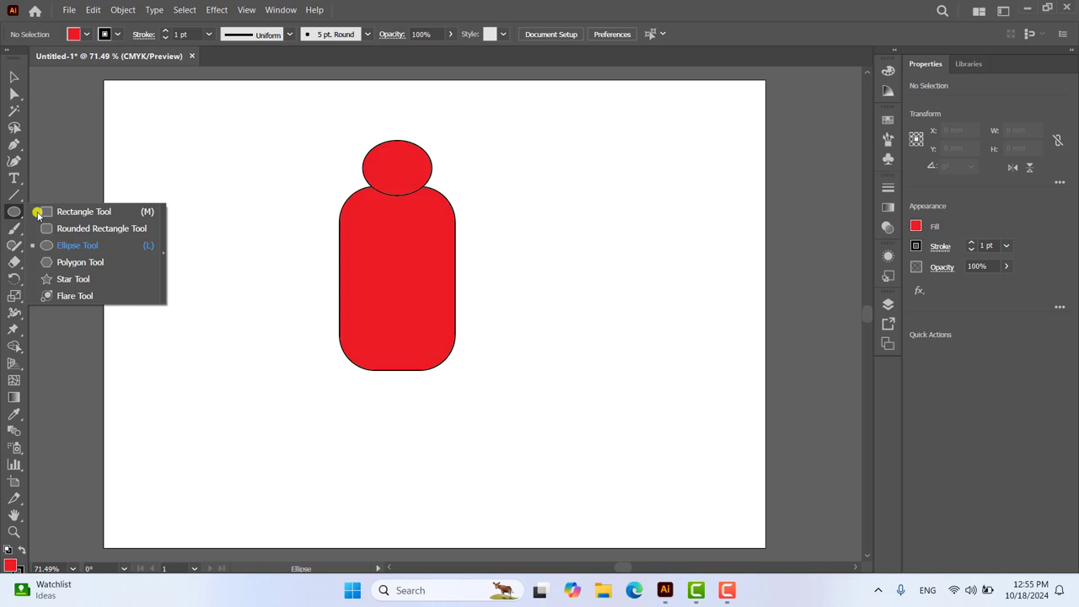
{"action": "left_click", "coordinate": [85, 217]}
{"action": "left_click_drag", "start_coordinate": [250, 238], "coordinate": [228, 408]}
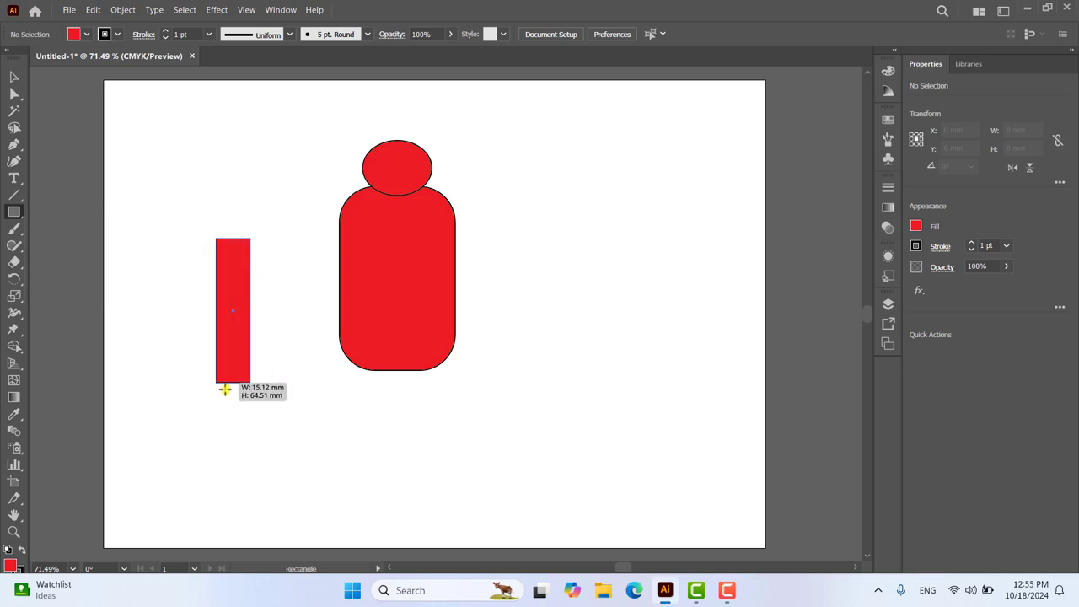
{"action": "left_click", "coordinate": [14, 77]}
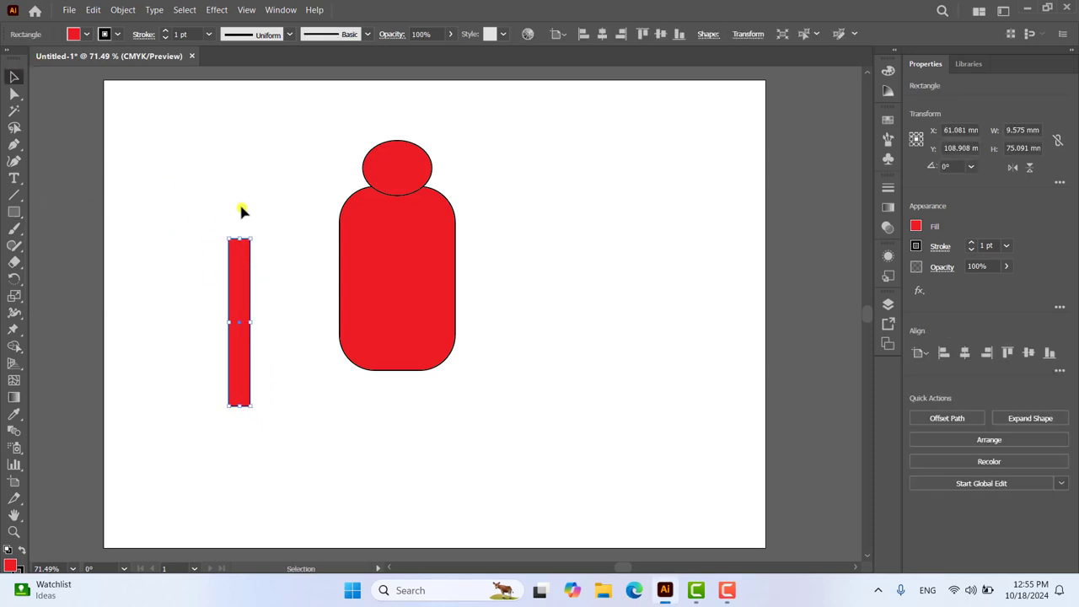
{"action": "left_click", "coordinate": [238, 279]}
{"action": "mouse_move", "coordinate": [255, 233]}
{"action": "left_mouse_down"}
{"action": "mouse_move", "coordinate": [300, 287]}
{"action": "mouse_move", "coordinate": [363, 253]}
{"action": "left_mouse_up"}
{"action": "left_click", "coordinate": [505, 251]}
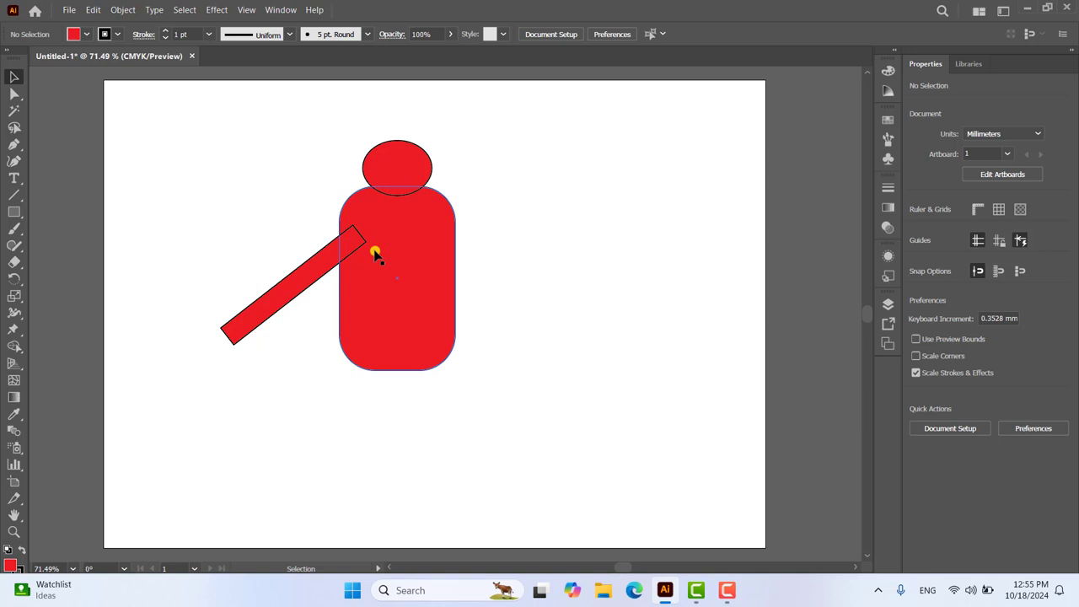
Paste a copy of the arm and rotate it into a mirrored right arm.
{"action": "right_click", "coordinate": [319, 269]}
{"action": "left_click", "coordinate": [361, 218]}
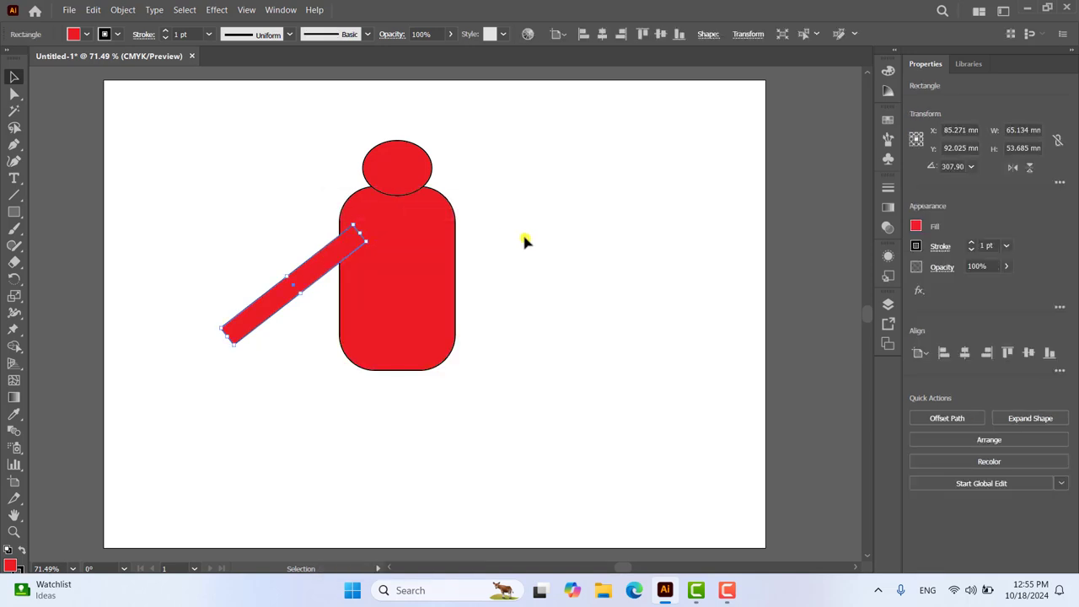
{"action": "right_click", "coordinate": [523, 242]}
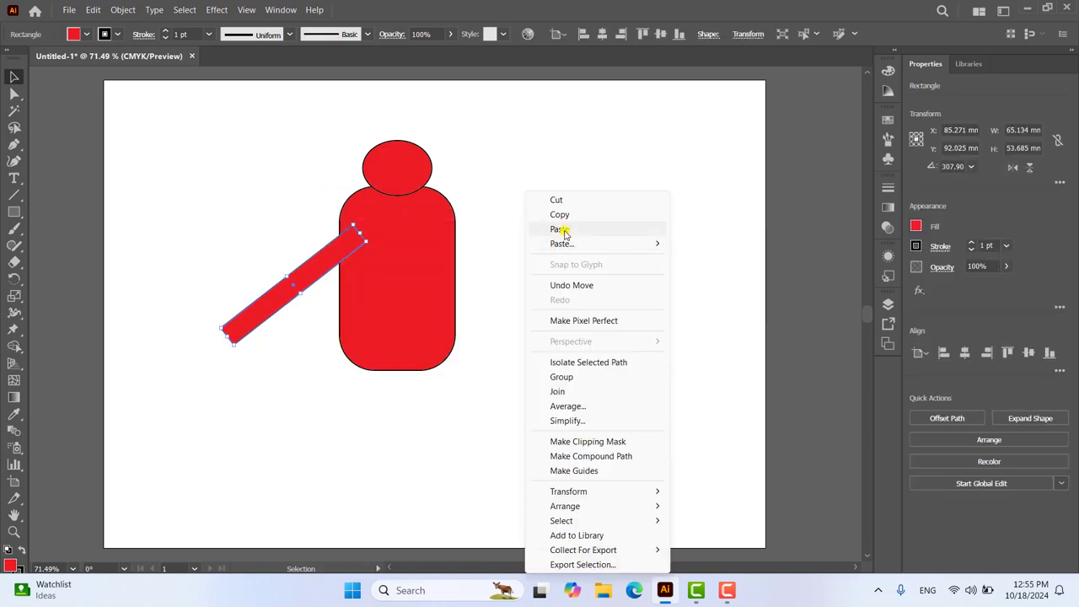
{"action": "left_click", "coordinate": [560, 230]}
{"action": "mouse_move", "coordinate": [494, 284]}
{"action": "left_mouse_down"}
{"action": "mouse_move", "coordinate": [504, 269]}
{"action": "mouse_move", "coordinate": [417, 238]}
{"action": "left_mouse_up"}
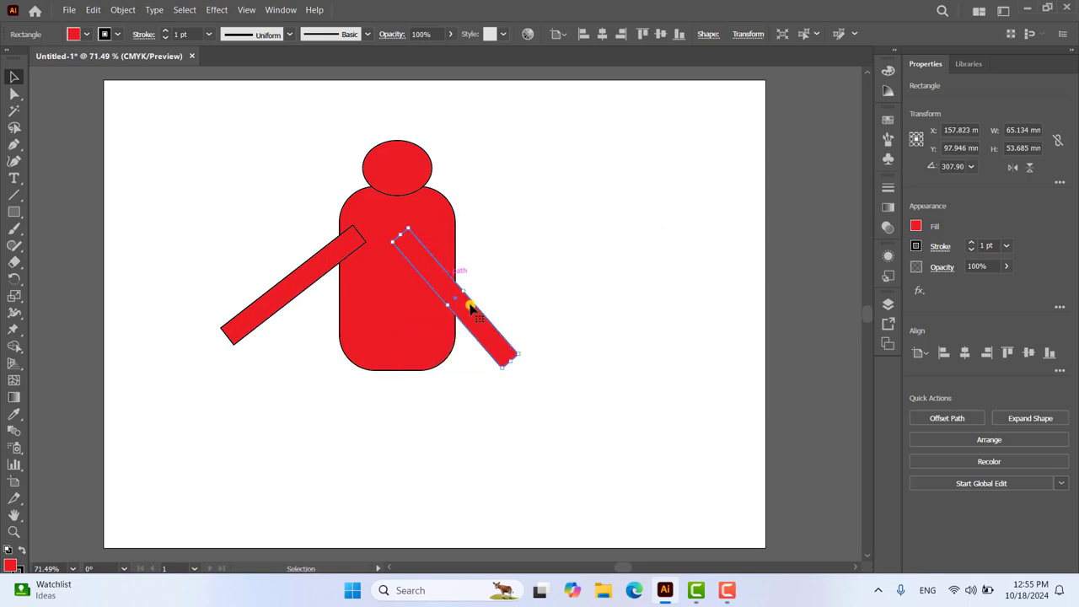
{"action": "left_click_drag", "start_coordinate": [496, 314], "coordinate": [505, 317]}
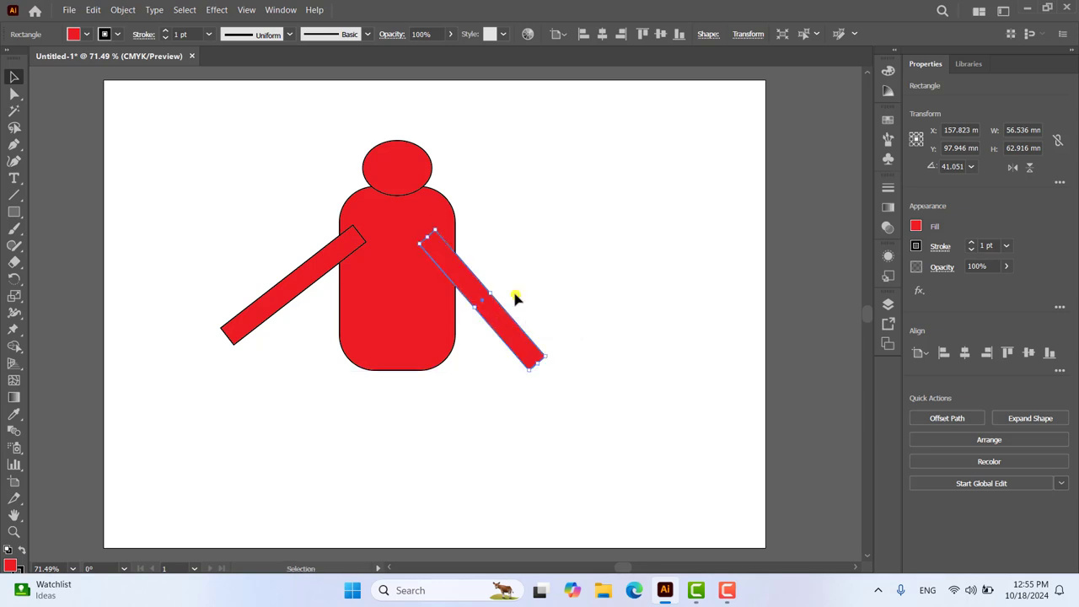
{"action": "left_click", "coordinate": [193, 155]}
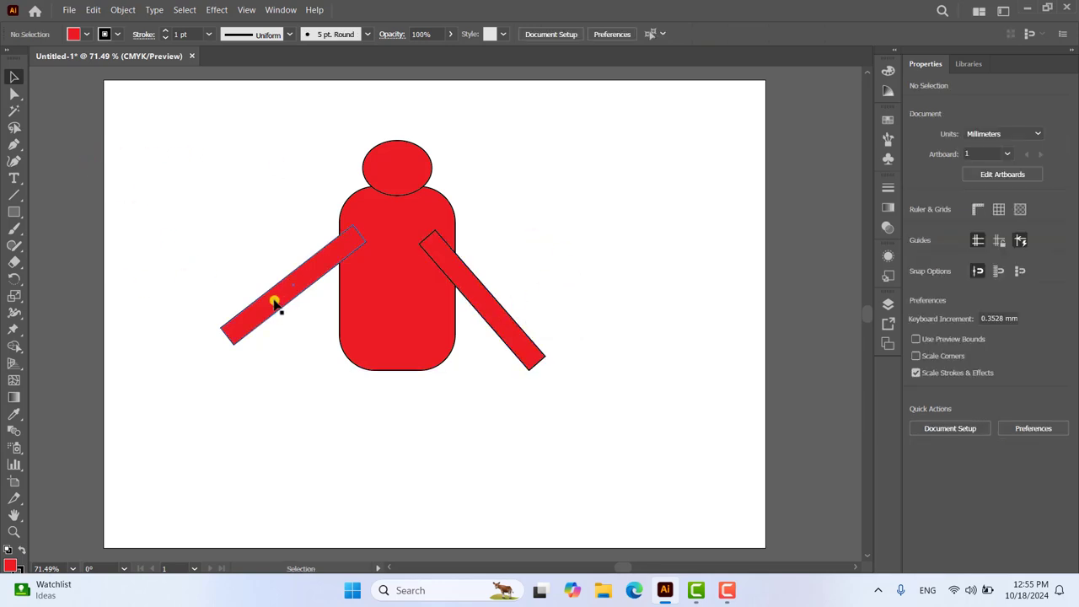
Draw a tall leg rectangle below the body, then shift it right and widen it.
{"action": "left_click", "coordinate": [14, 211]}
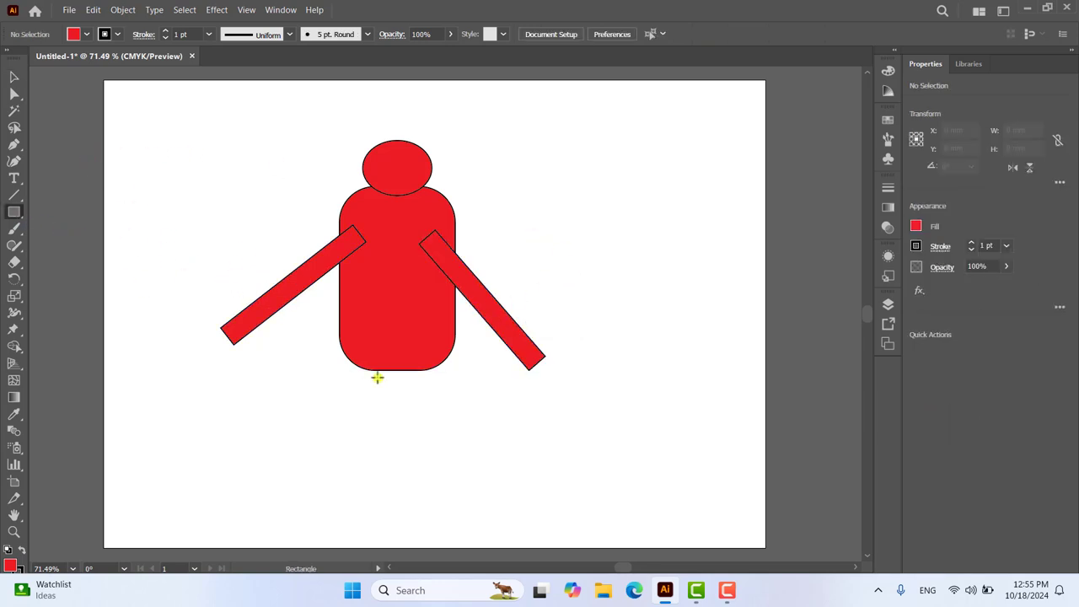
{"action": "left_click_drag", "start_coordinate": [362, 348], "coordinate": [342, 507]}
{"action": "left_click", "coordinate": [14, 78]}
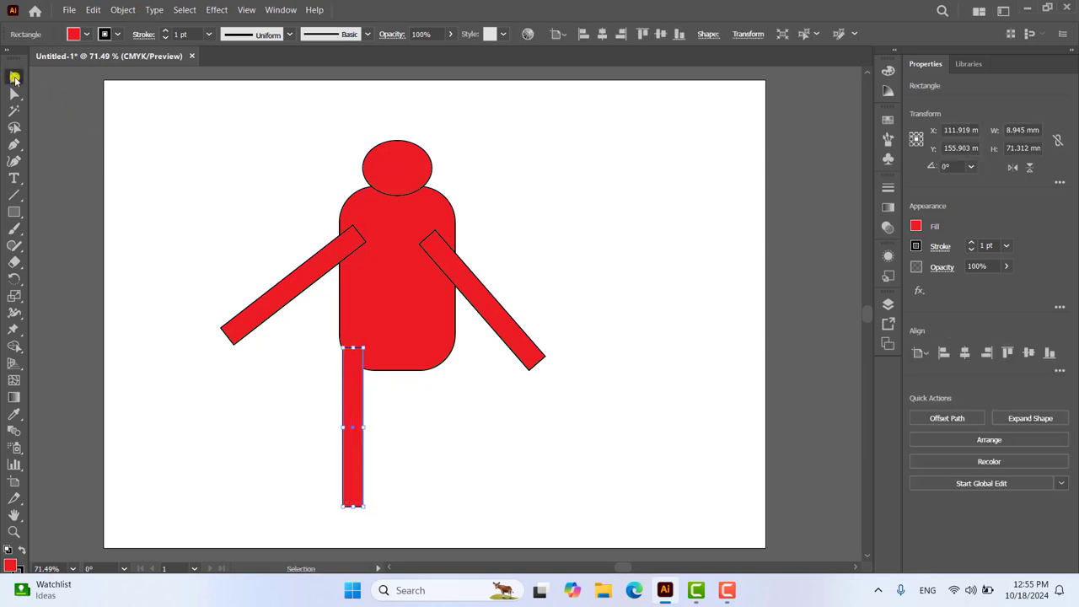
{"action": "left_click_drag", "start_coordinate": [350, 373], "coordinate": [372, 373]}
{"action": "left_click", "coordinate": [462, 403]}
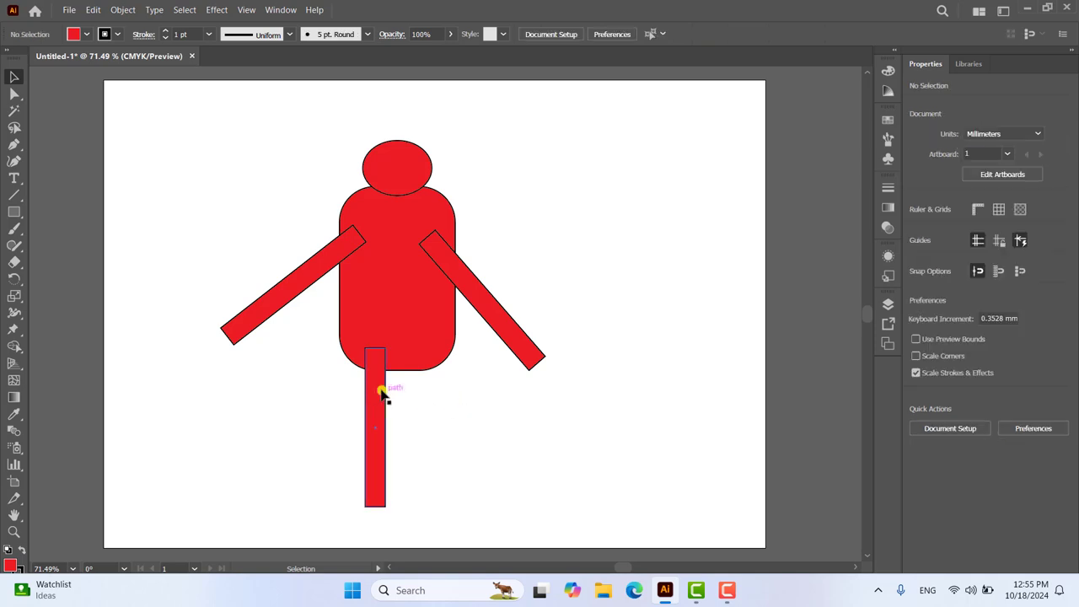
{"action": "left_click", "coordinate": [386, 428]}
{"action": "mouse_move", "coordinate": [385, 428]}
{"action": "left_mouse_down"}
{"action": "mouse_move", "coordinate": [397, 428]}
{"action": "mouse_move", "coordinate": [374, 402]}
{"action": "left_mouse_up"}
{"action": "left_click", "coordinate": [475, 417]}
Copy the leg into a second leg beside the first, then select every part of the figure.
{"action": "left_click", "coordinate": [377, 405]}
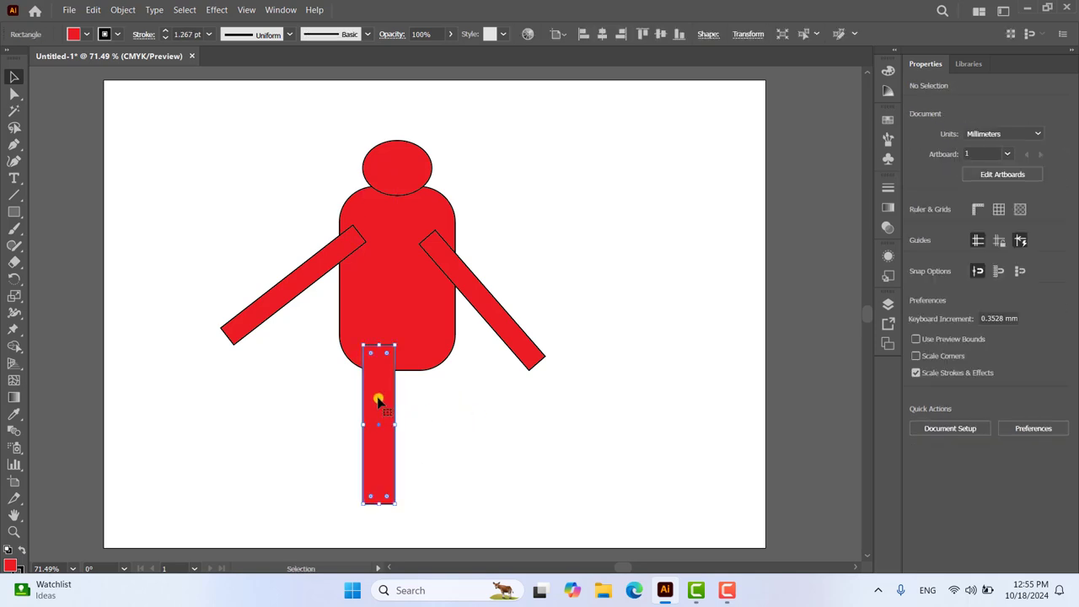
{"action": "right_click", "coordinate": [378, 405]}
{"action": "left_click", "coordinate": [417, 39]}
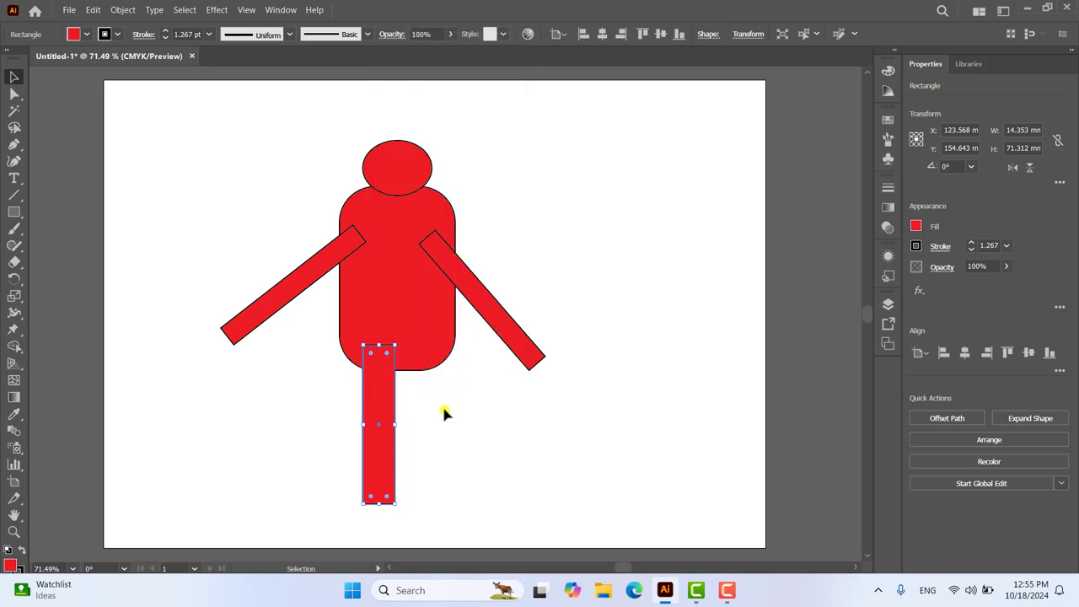
{"action": "right_click", "coordinate": [445, 414]}
{"action": "left_click", "coordinate": [479, 65]}
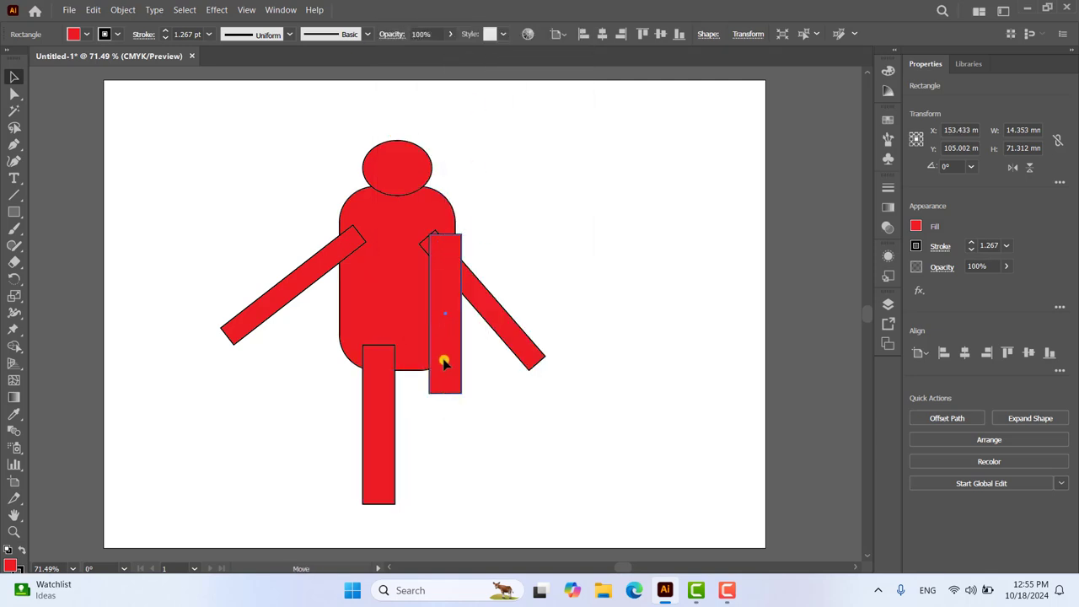
{"action": "mouse_move", "coordinate": [435, 347]}
{"action": "left_mouse_down"}
{"action": "mouse_move", "coordinate": [431, 450]}
{"action": "mouse_move", "coordinate": [411, 456]}
{"action": "left_mouse_up"}
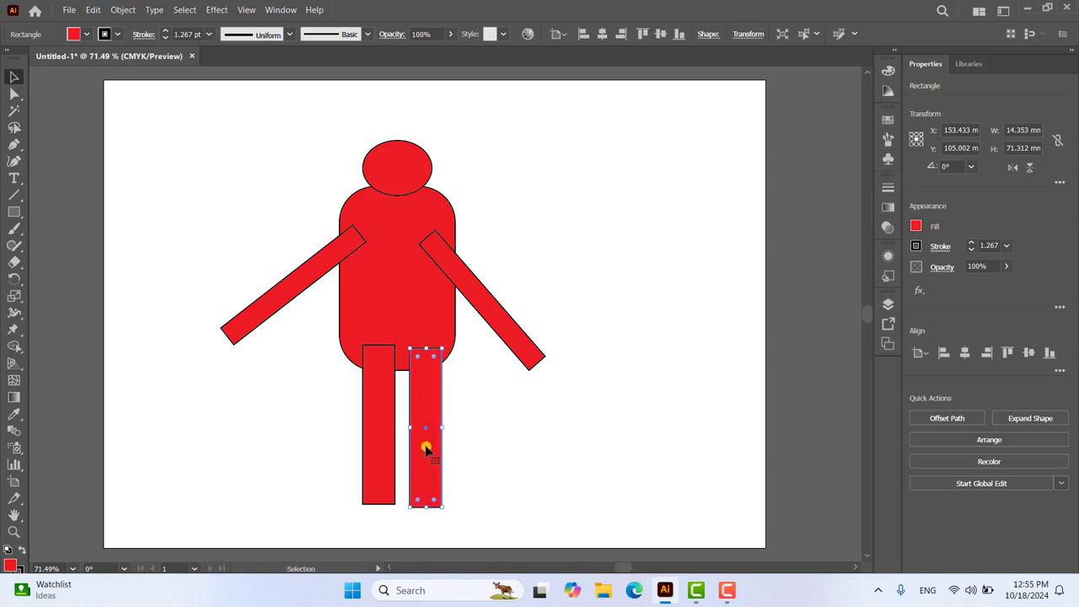
{"action": "left_click", "coordinate": [555, 307]}
{"action": "left_click_drag", "start_coordinate": [200, 108], "coordinate": [595, 523]}
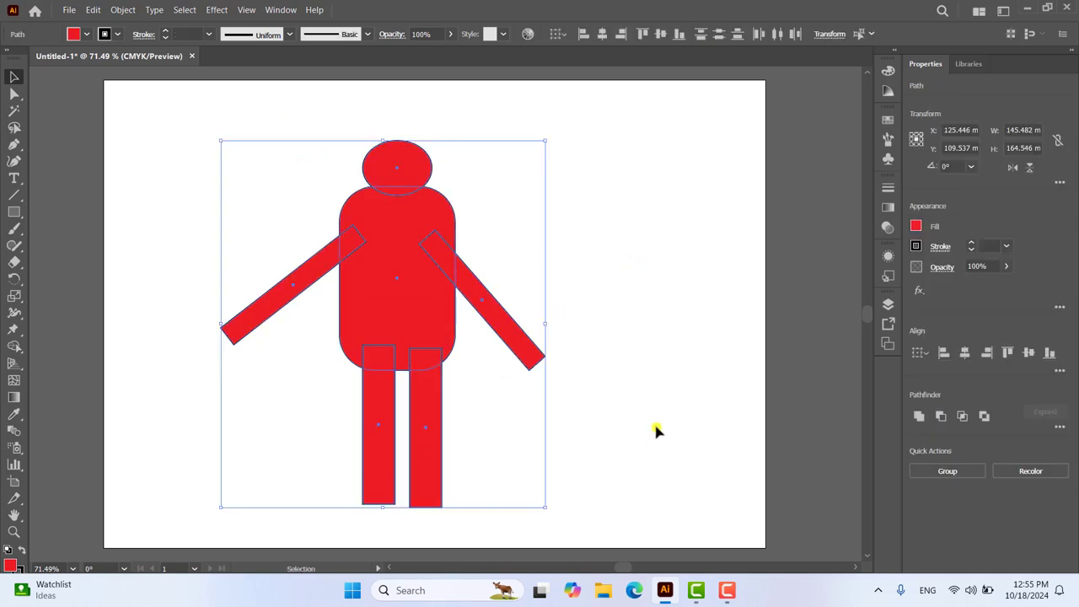
Unite all parts with Pathfinder, shift the combined figure up and right, and reselect it.
{"action": "left_click", "coordinate": [923, 411]}
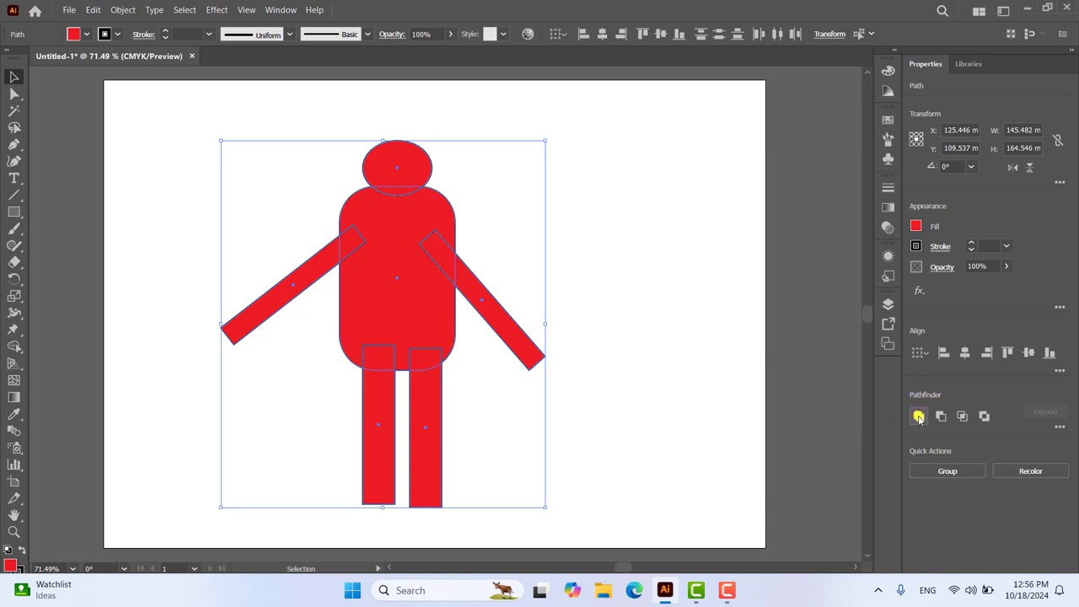
{"action": "left_click", "coordinate": [605, 265]}
{"action": "left_click_drag", "start_coordinate": [388, 244], "coordinate": [405, 211]}
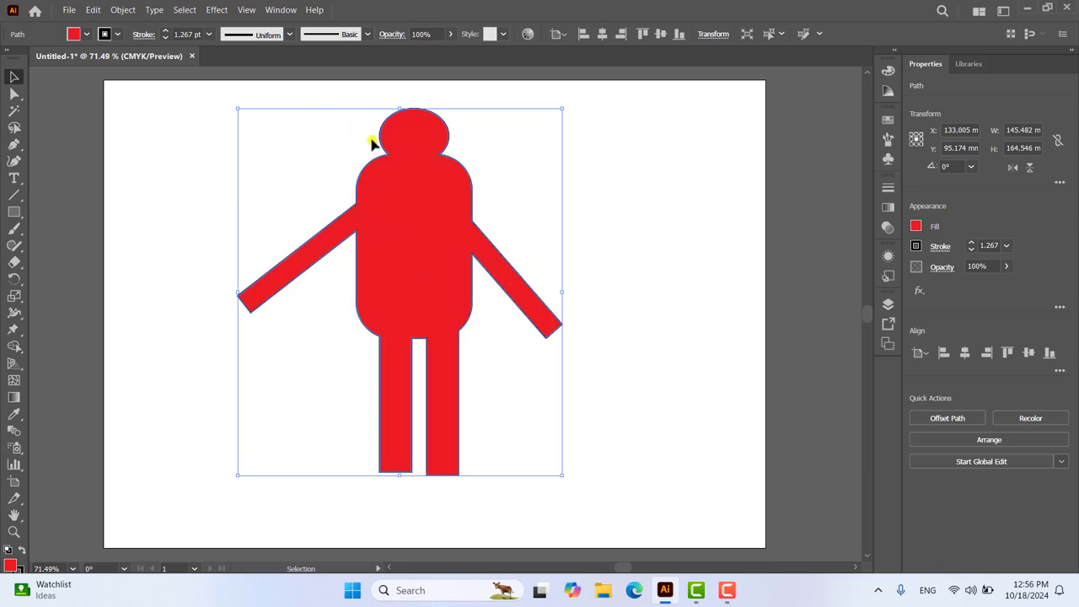
{"action": "left_click", "coordinate": [618, 194]}
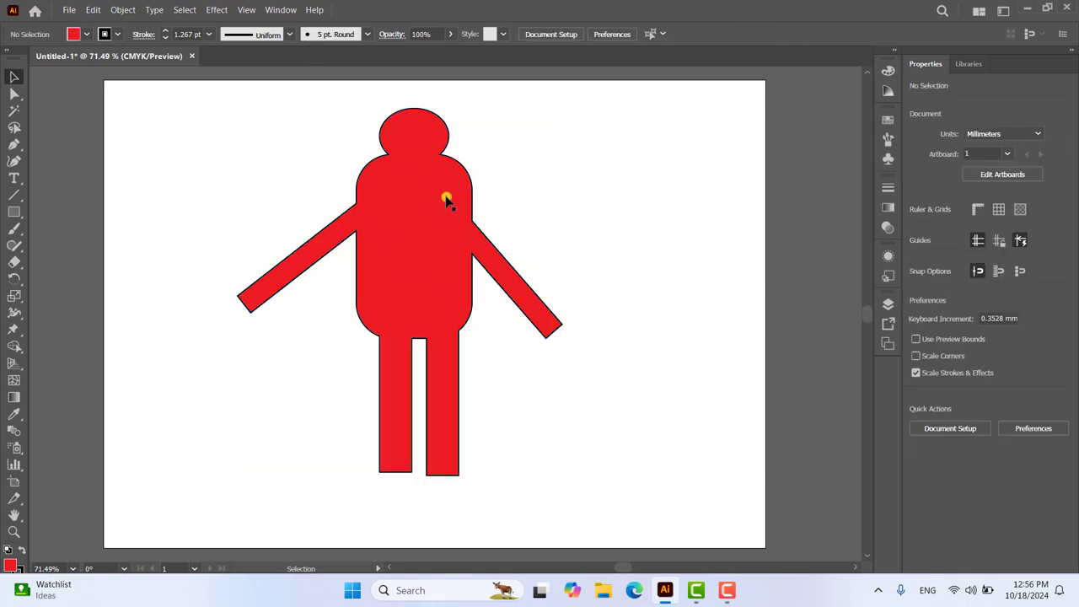
{"action": "left_click", "coordinate": [433, 204]}
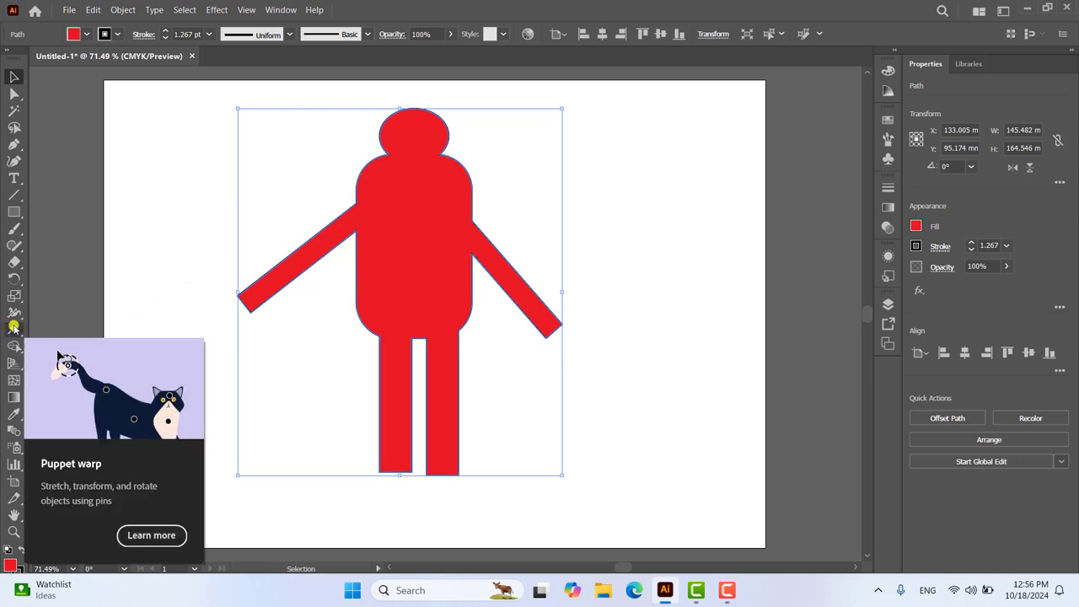
{"action": "mouse_move", "coordinate": [13, 329]}
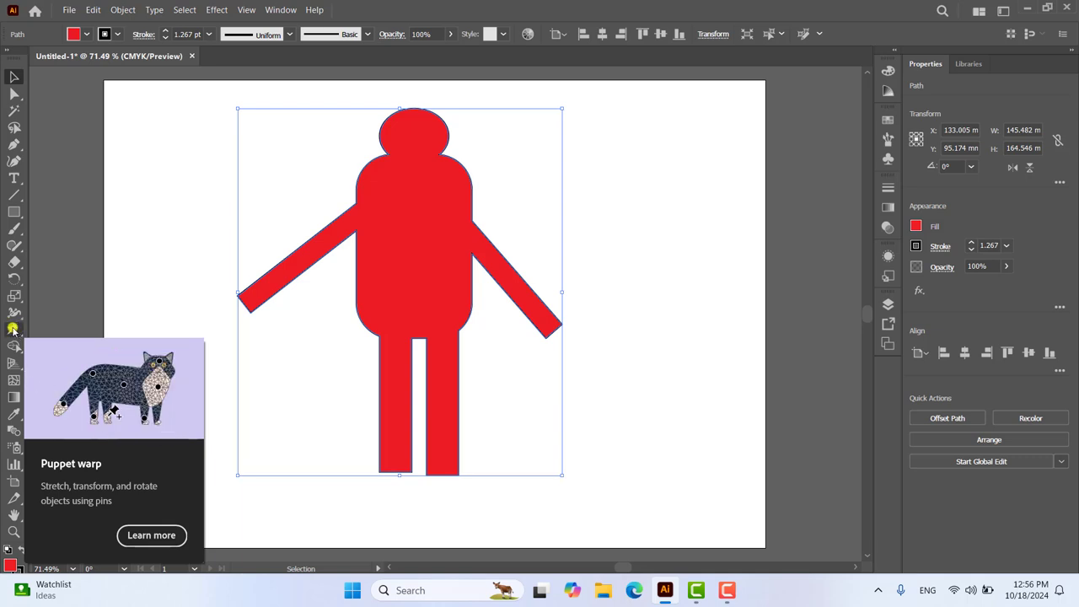
Pin the figure's right shoulder and bend the right arm up into a wave, undoing a trial leg kick.
{"action": "left_click", "coordinate": [13, 330]}
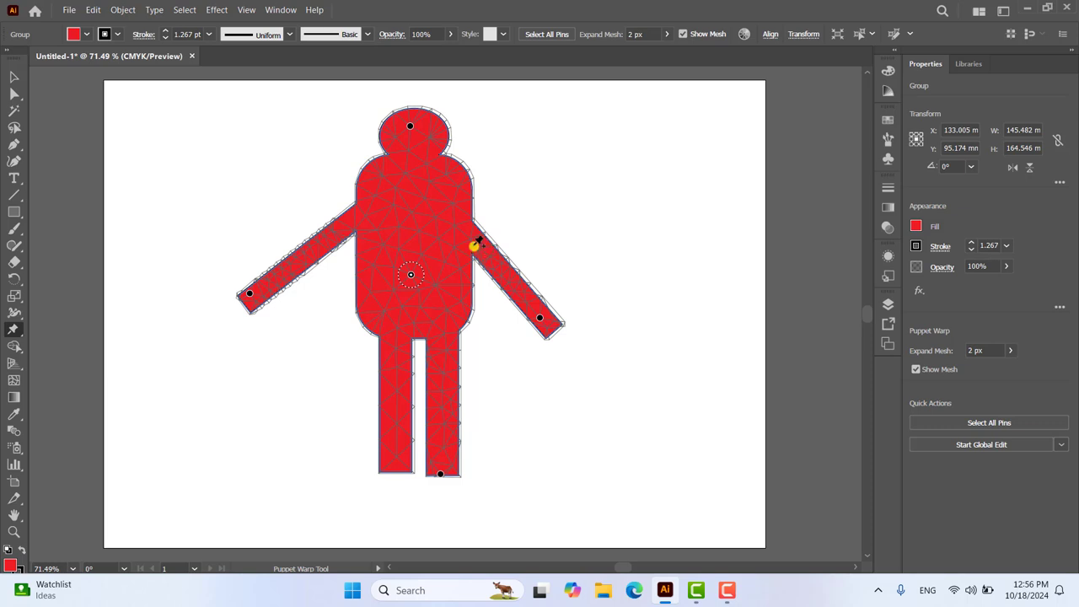
{"action": "left_click", "coordinate": [481, 247]}
{"action": "mouse_move", "coordinate": [541, 323]}
{"action": "left_mouse_down"}
{"action": "mouse_move", "coordinate": [580, 238]}
{"action": "mouse_move", "coordinate": [566, 200]}
{"action": "left_mouse_up"}
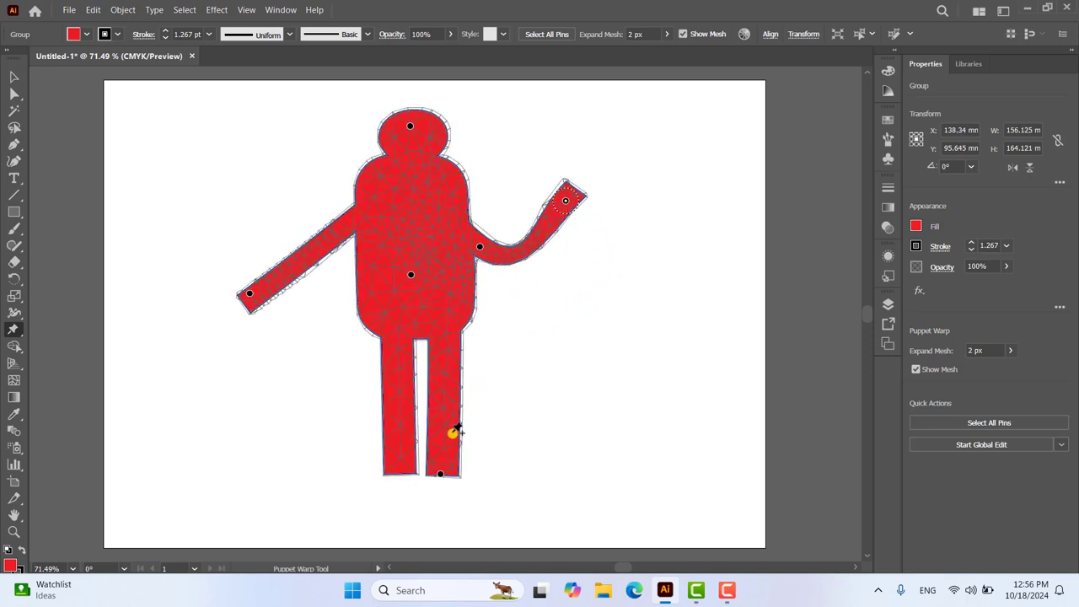
{"action": "mouse_move", "coordinate": [440, 477]}
{"action": "left_mouse_down"}
{"action": "mouse_move", "coordinate": [523, 463]}
{"action": "mouse_move", "coordinate": [548, 477]}
{"action": "mouse_move", "coordinate": [588, 353]}
{"action": "left_mouse_up"}
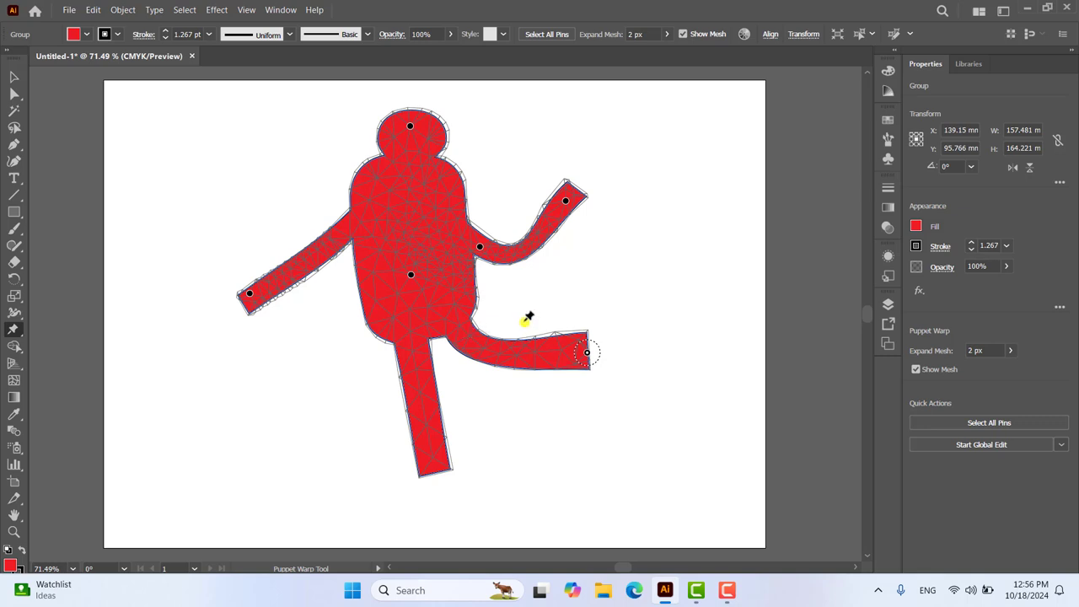
{"action": "key", "text": "ctrl+z"}
{"action": "key", "text": "ctrl+z"}
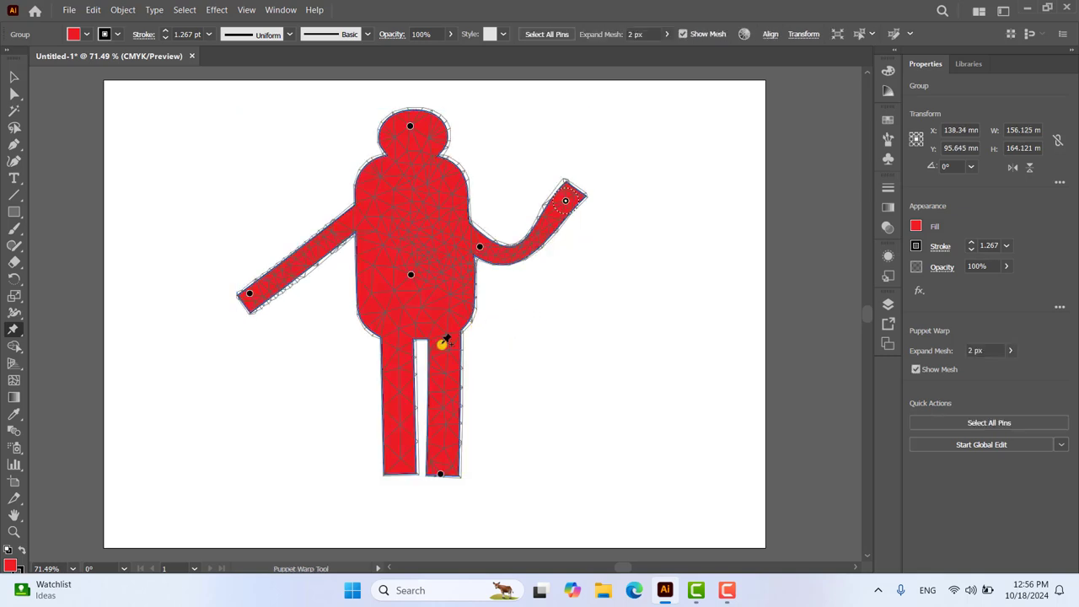
Pin both leg tops and kick the right leg sideways with the foot raised.
{"action": "left_click", "coordinate": [443, 343]}
{"action": "left_click", "coordinate": [397, 348]}
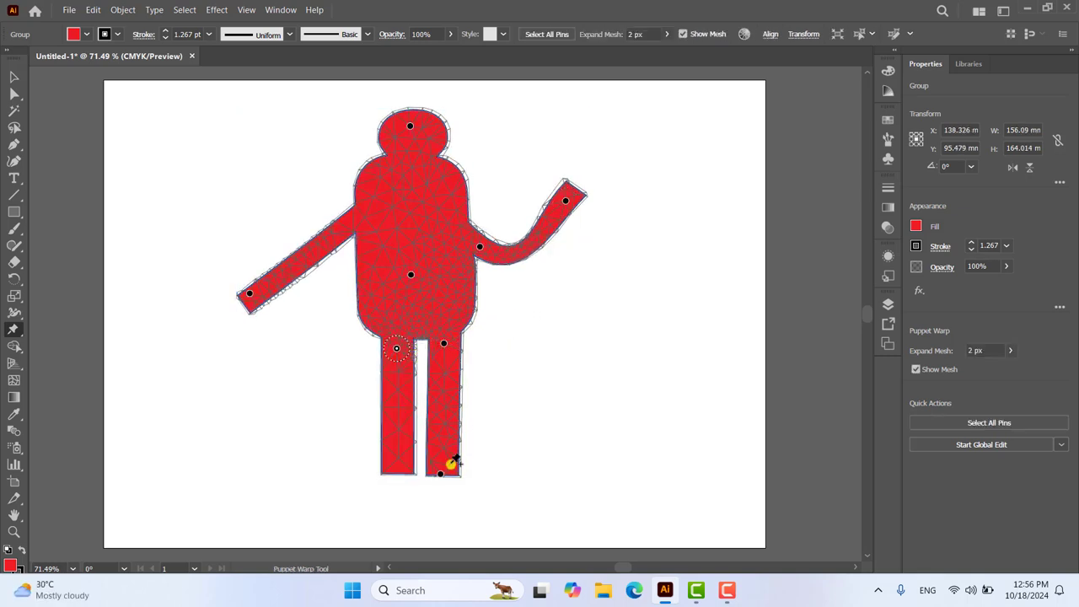
{"action": "left_click_drag", "start_coordinate": [439, 474], "coordinate": [530, 417]}
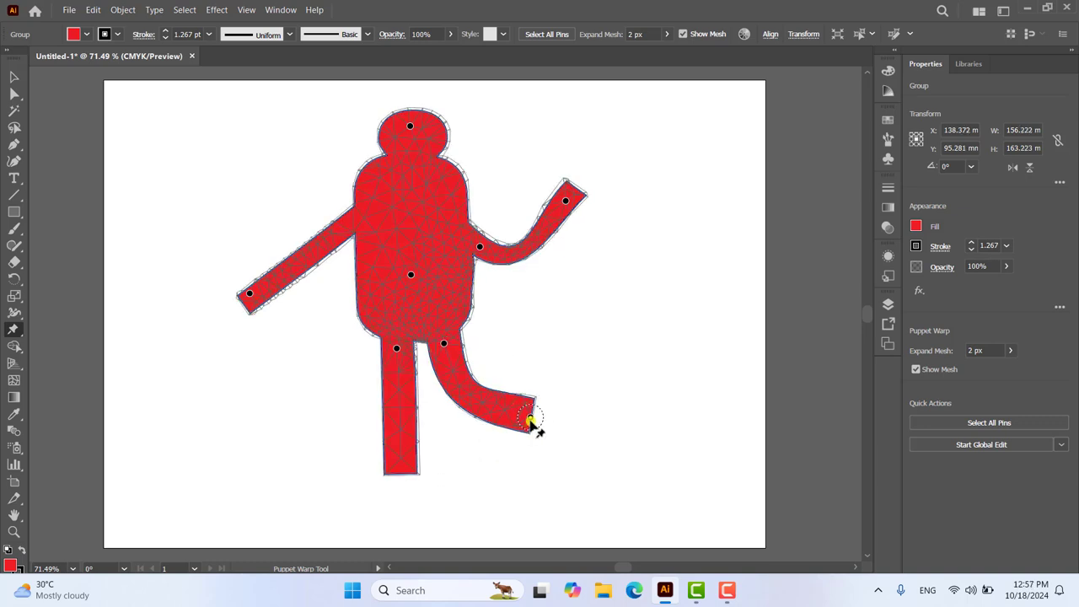
{"action": "mouse_move", "coordinate": [529, 421]}
{"action": "left_mouse_down"}
{"action": "mouse_move", "coordinate": [543, 404]}
{"action": "mouse_move", "coordinate": [558, 419]}
{"action": "mouse_move", "coordinate": [558, 403]}
{"action": "mouse_move", "coordinate": [550, 410]}
{"action": "left_mouse_up"}
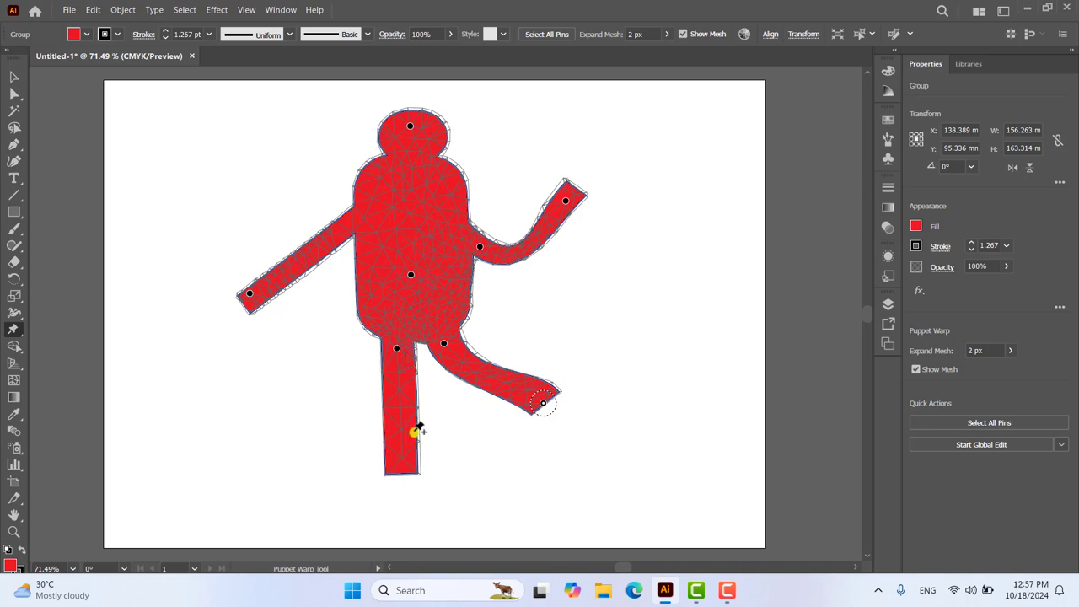
Pin the left foot, bend the right leg back into a stride, and raise the head.
{"action": "left_click", "coordinate": [403, 462]}
{"action": "left_click_drag", "start_coordinate": [403, 463], "coordinate": [345, 473]}
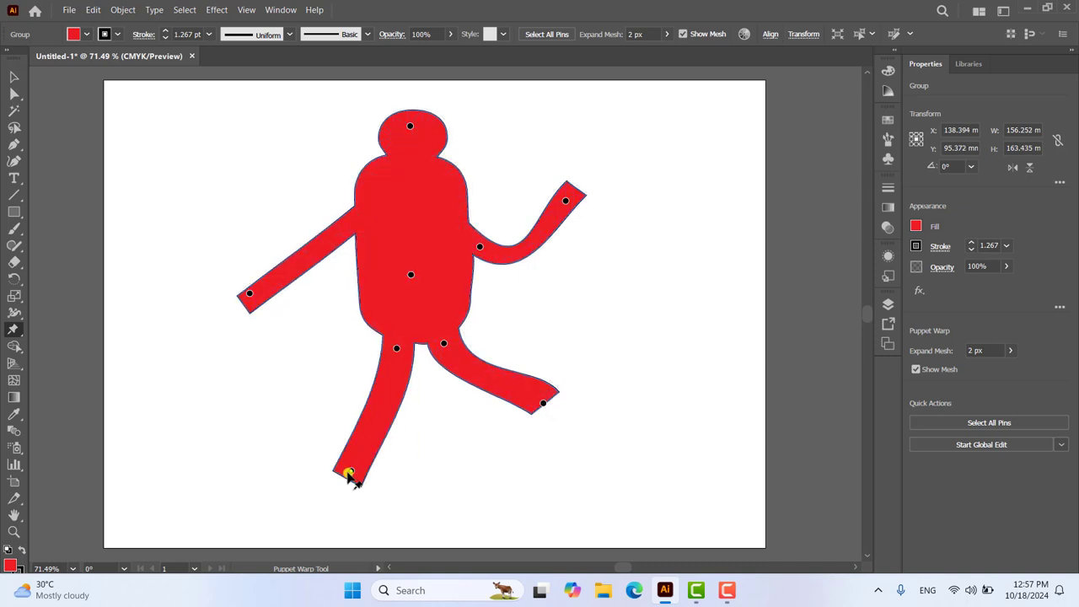
{"action": "left_click_drag", "start_coordinate": [543, 410], "coordinate": [477, 465]}
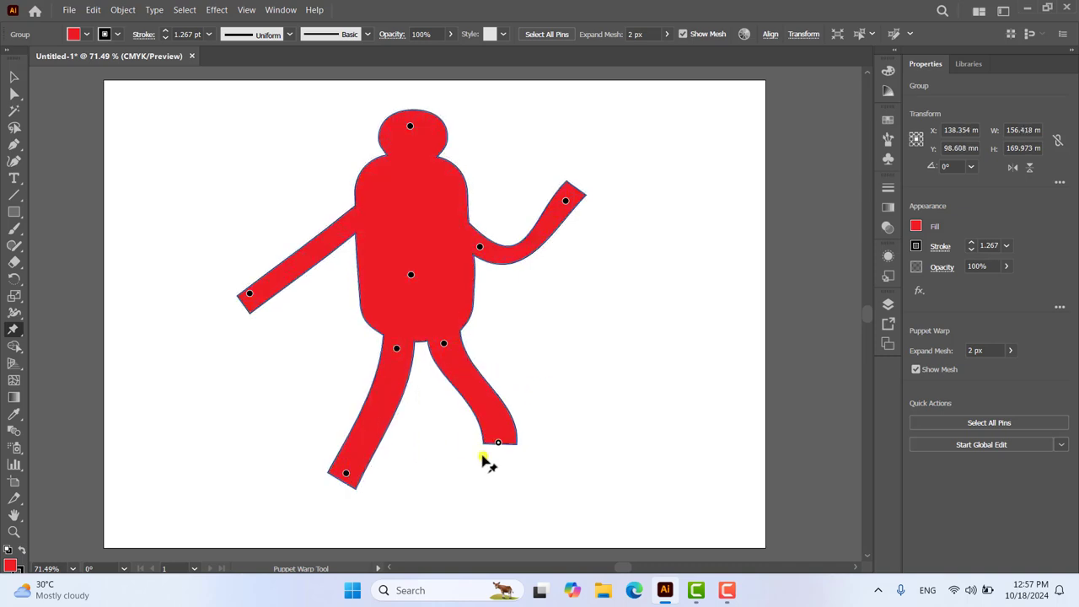
{"action": "left_click_drag", "start_coordinate": [345, 475], "coordinate": [386, 476]}
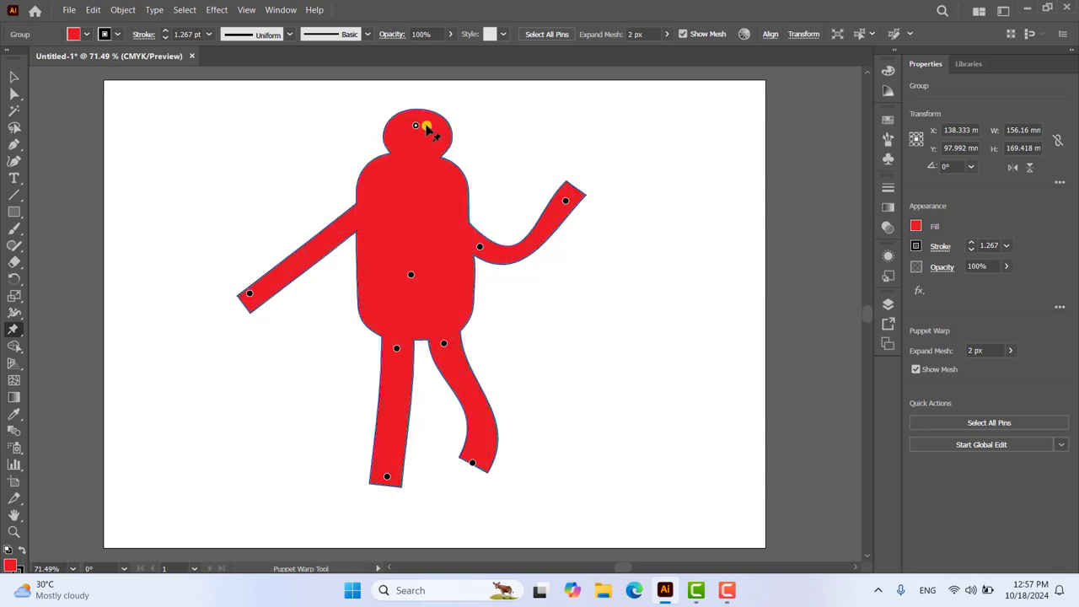
{"action": "mouse_move", "coordinate": [413, 128]}
{"action": "left_mouse_down"}
{"action": "mouse_move", "coordinate": [418, 109]}
{"action": "mouse_move", "coordinate": [406, 101]}
{"action": "left_mouse_up"}
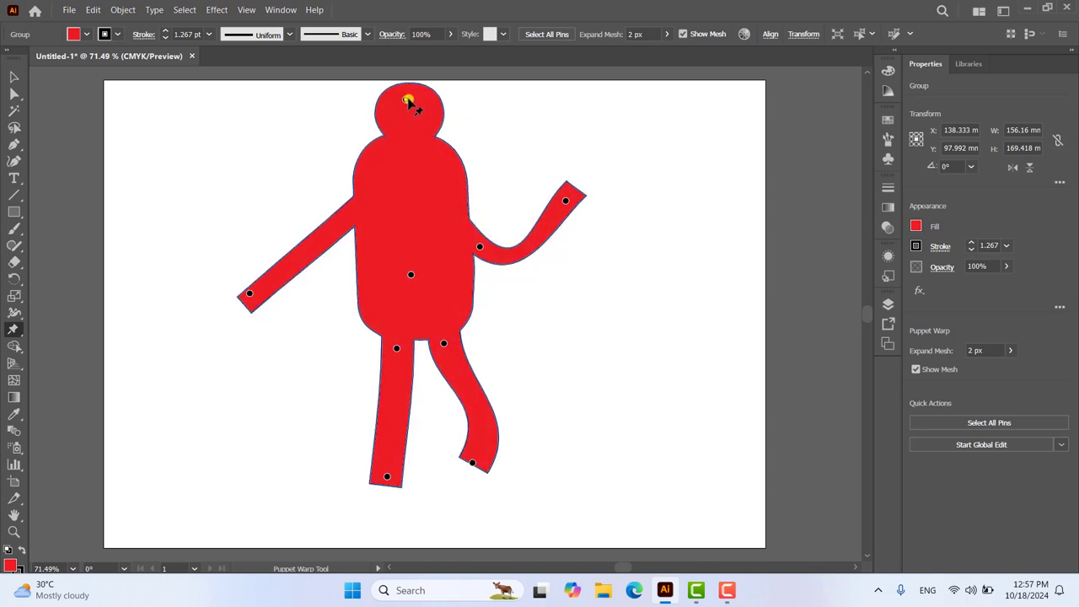
Pin and lower the chest, tilt the head left, and bend the left arm downward.
{"action": "left_click", "coordinate": [411, 169]}
{"action": "left_click_drag", "start_coordinate": [412, 169], "coordinate": [412, 191]}
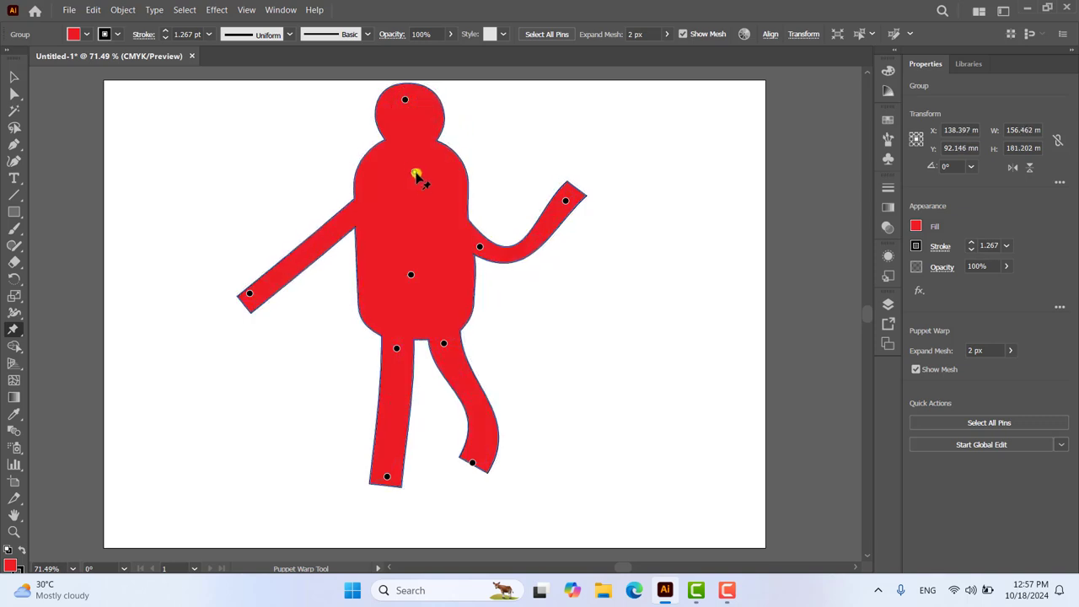
{"action": "left_click_drag", "start_coordinate": [404, 103], "coordinate": [392, 104]}
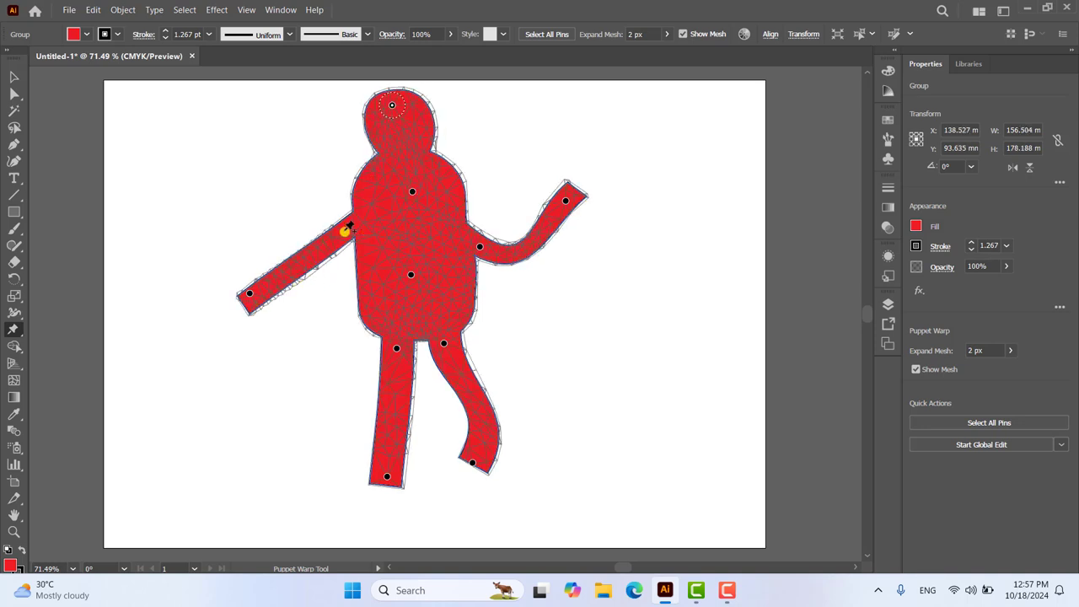
{"action": "left_click", "coordinate": [346, 227]}
{"action": "left_click_drag", "start_coordinate": [249, 295], "coordinate": [259, 328]}
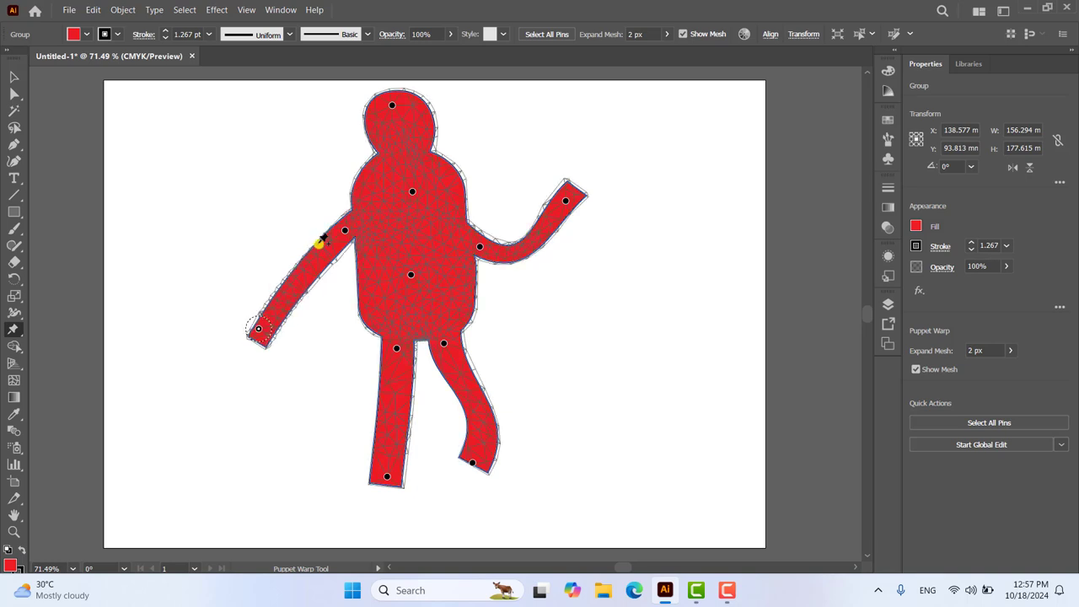
{"action": "left_click_drag", "start_coordinate": [345, 235], "coordinate": [343, 244]}
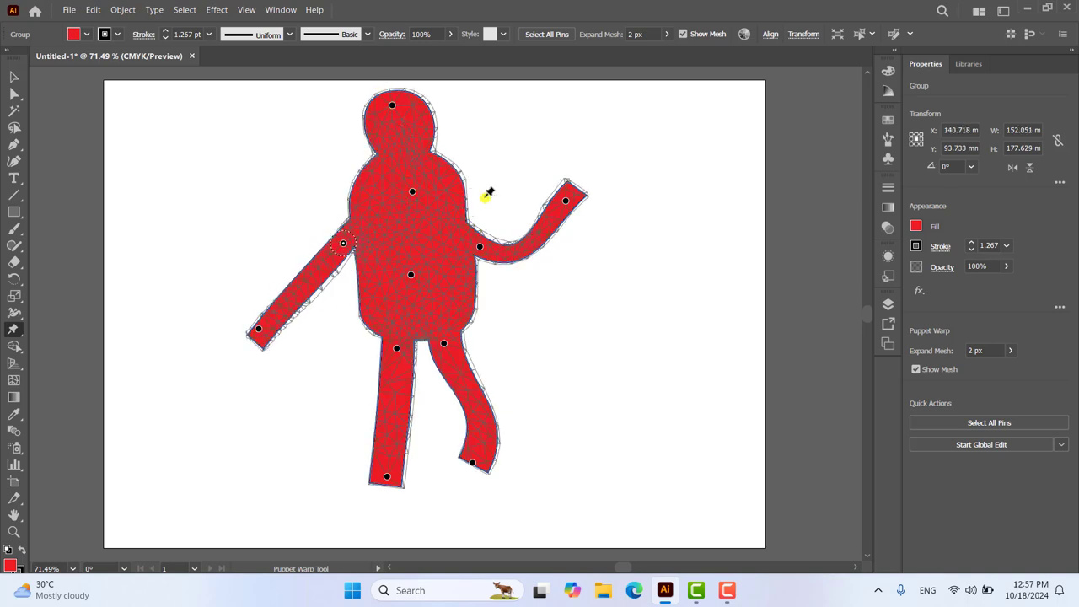
Bend the right arm outward, pin and raise the right shoulder, and reshape the torso's right side.
{"action": "left_click_drag", "start_coordinate": [567, 204], "coordinate": [578, 218]}
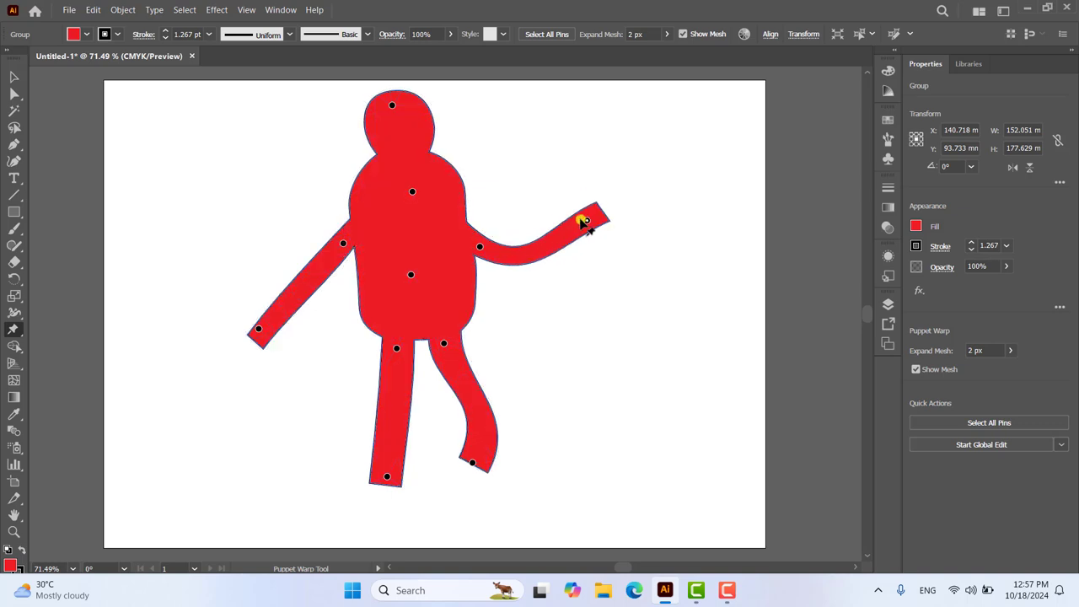
{"action": "left_click", "coordinate": [465, 218]}
{"action": "left_click_drag", "start_coordinate": [465, 219], "coordinate": [450, 193]}
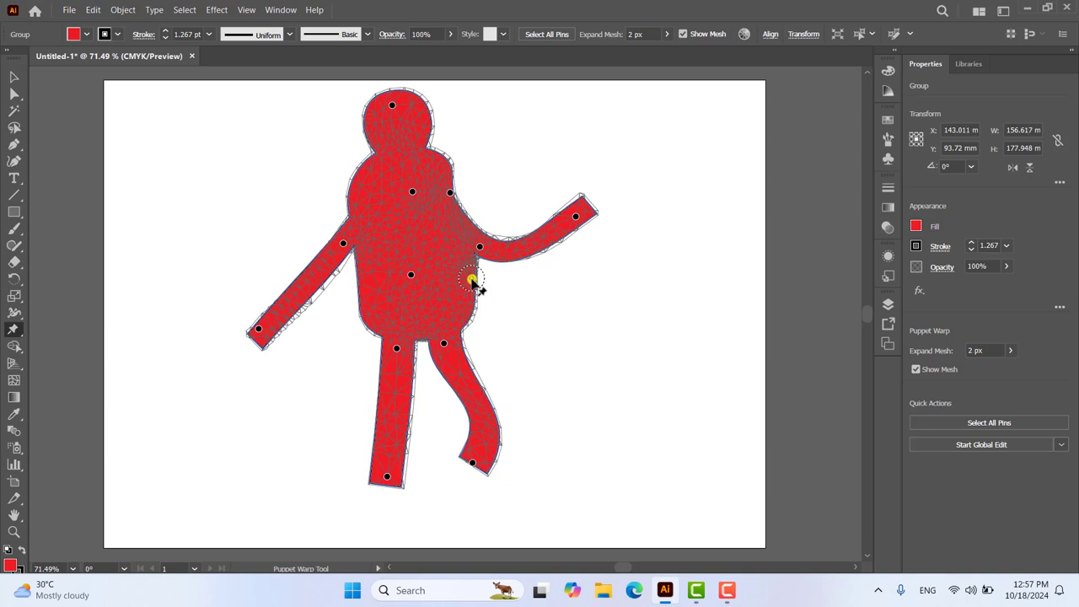
{"action": "left_click_drag", "start_coordinate": [471, 278], "coordinate": [457, 289]}
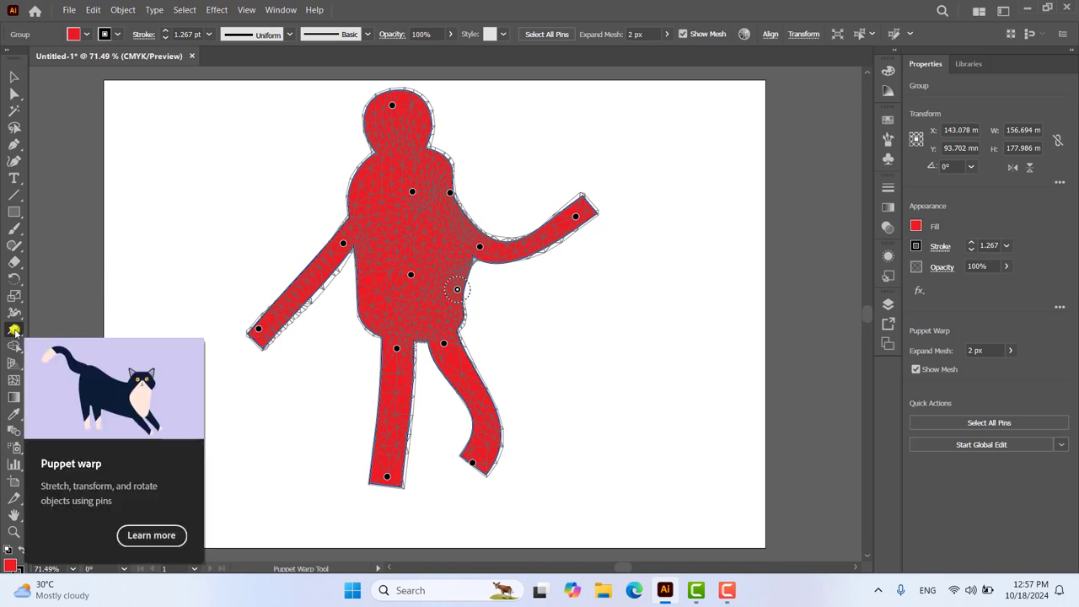
{"action": "mouse_move", "coordinate": [13, 329]}
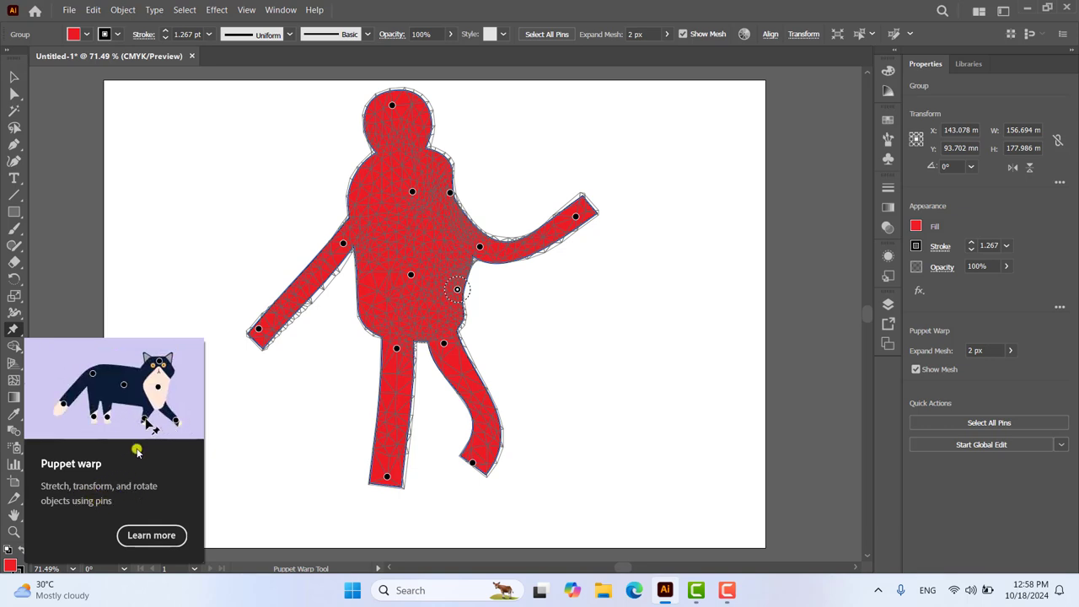
Pin the left arm midway to bend the elbow, then nudge the whole figure slightly right and down.
{"action": "left_click", "coordinate": [304, 294]}
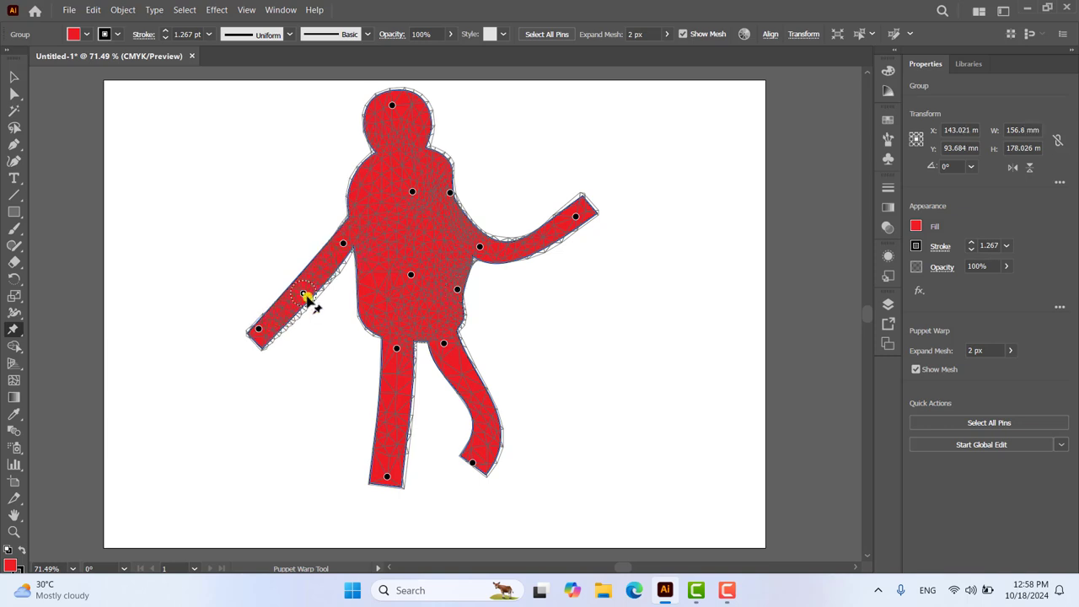
{"action": "mouse_move", "coordinate": [306, 296]}
{"action": "left_mouse_down"}
{"action": "mouse_move", "coordinate": [295, 274]}
{"action": "mouse_move", "coordinate": [308, 313]}
{"action": "mouse_move", "coordinate": [281, 234]}
{"action": "mouse_move", "coordinate": [314, 315]}
{"action": "left_mouse_up"}
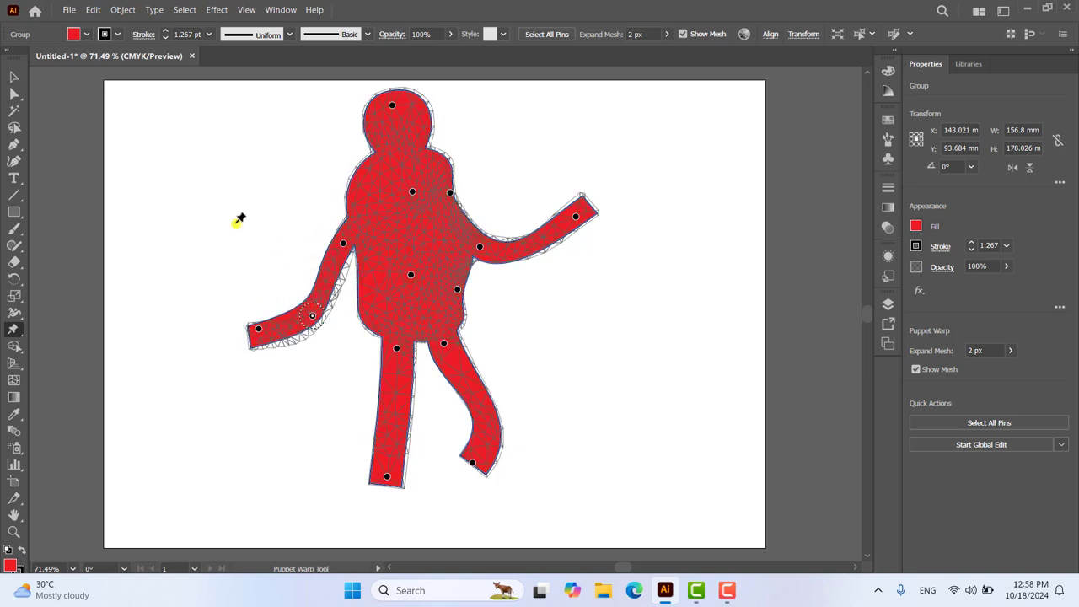
{"action": "left_click", "coordinate": [14, 77]}
{"action": "left_click", "coordinate": [464, 242]}
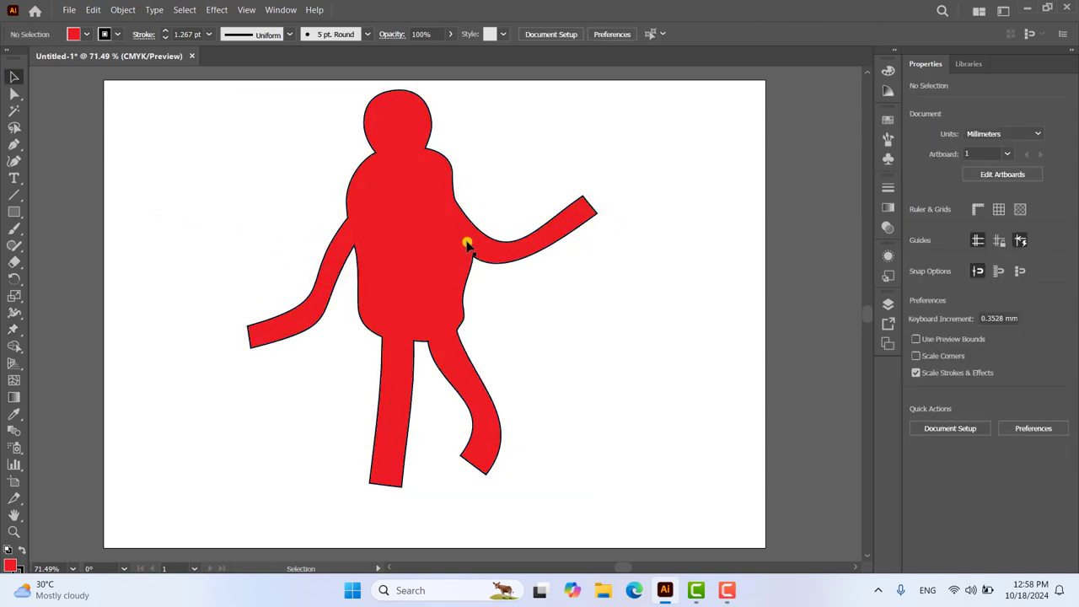
{"action": "left_click_drag", "start_coordinate": [419, 226], "coordinate": [435, 235]}
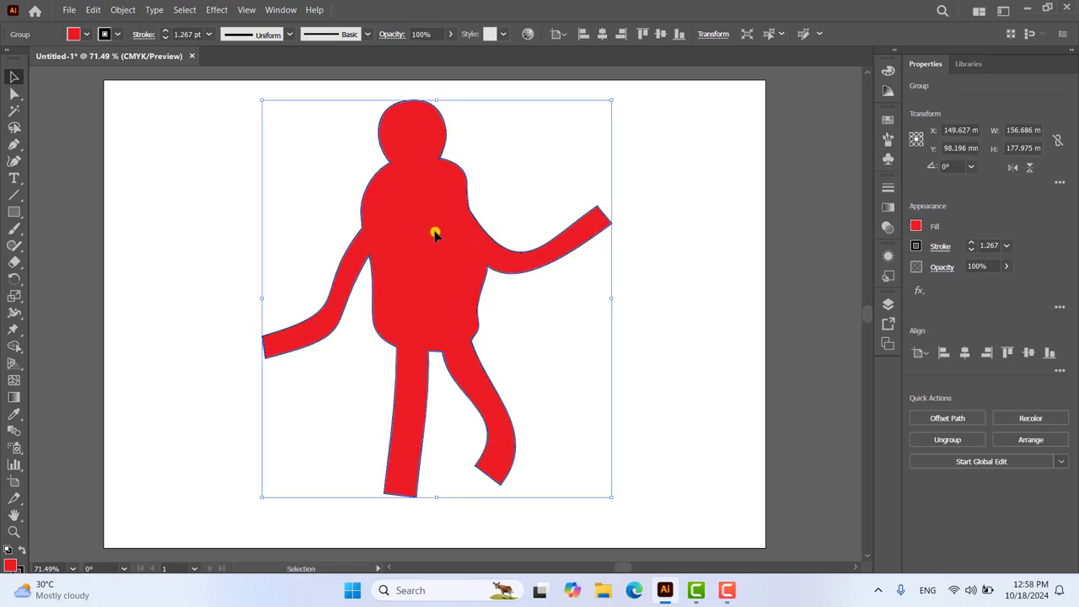